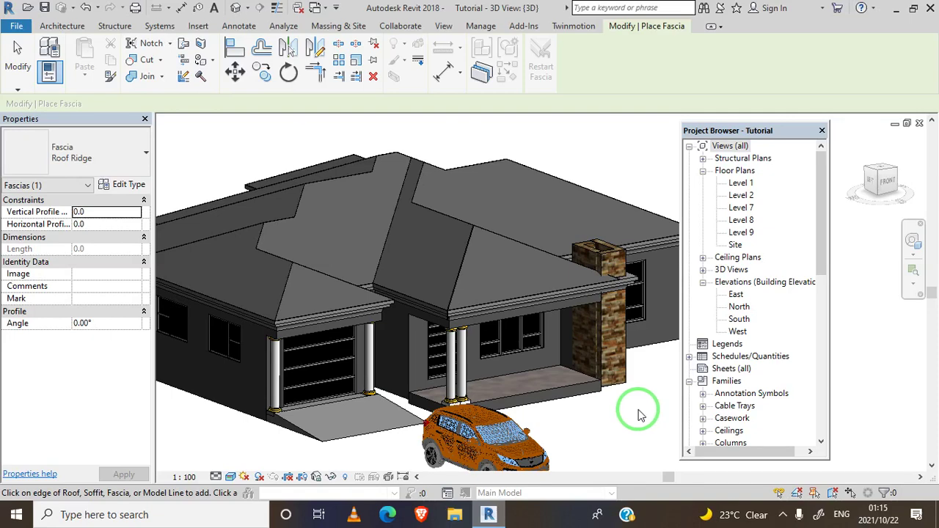
# Start a roof fascia and duplicate the Roof Ridge fascia type as "Rigde family"
pyautogui.scroll(-2, 631, 415)
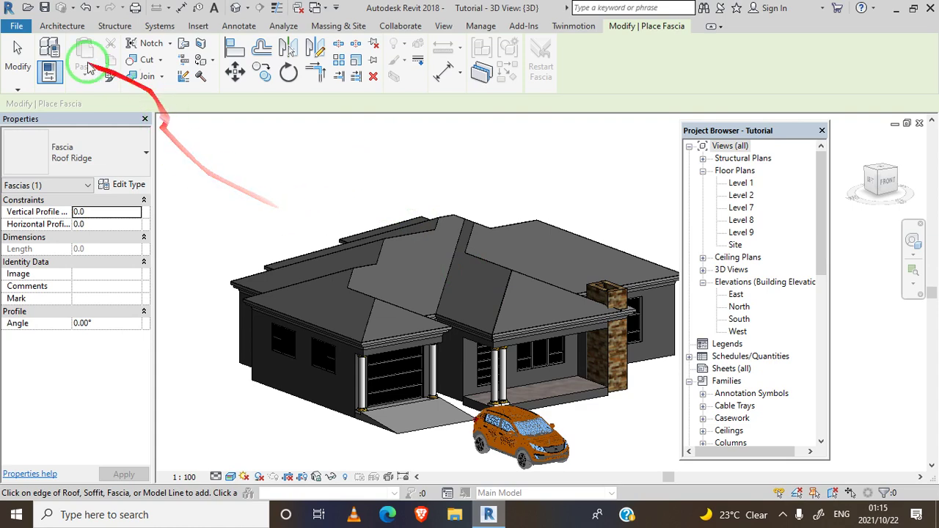
pyautogui.click(64, 26)
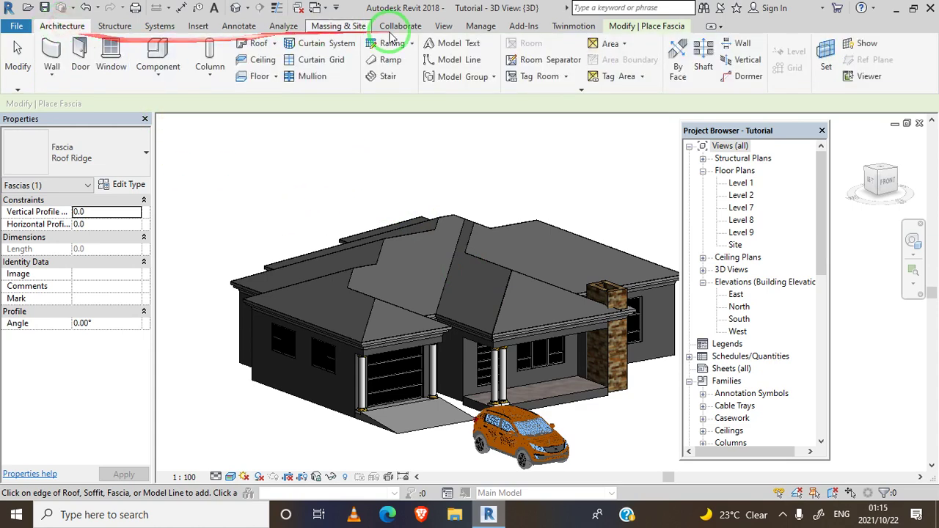
pyautogui.click(277, 45)
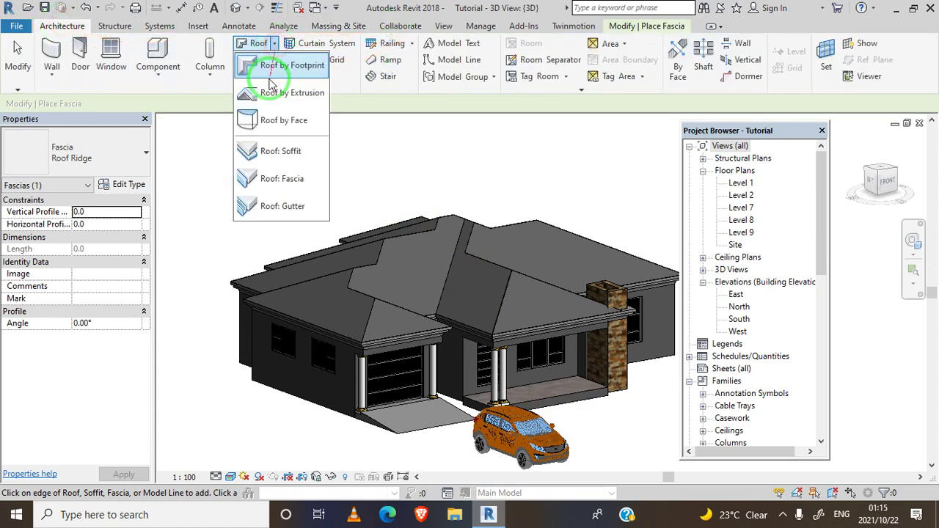
pyautogui.click(294, 179)
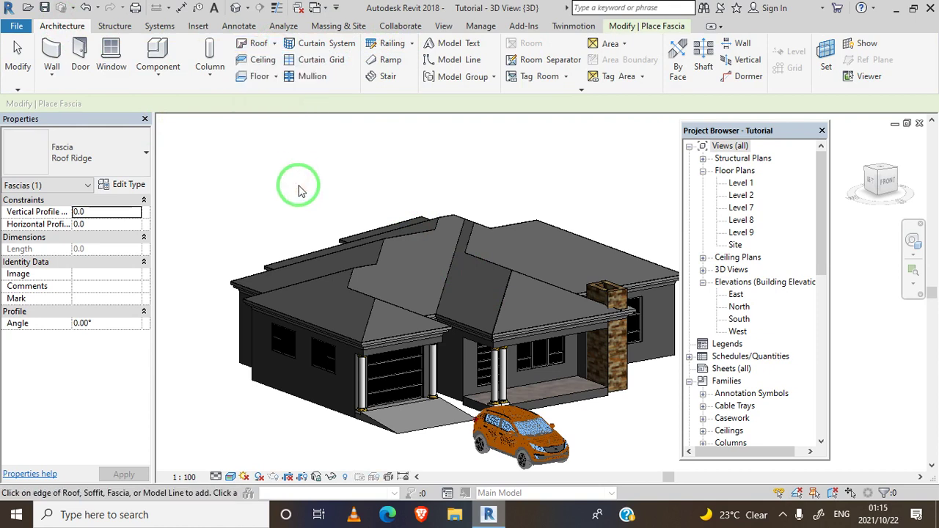
pyautogui.click(145, 156)
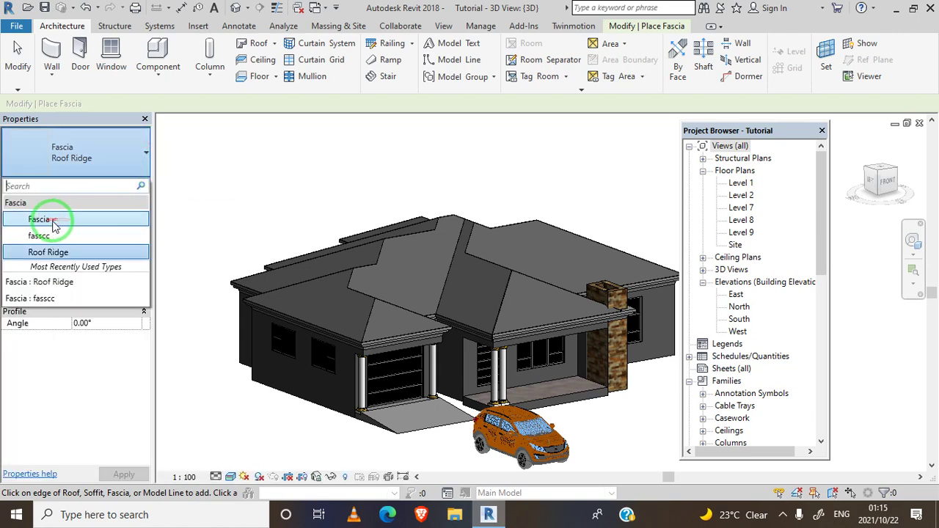
pyautogui.click(189, 171)
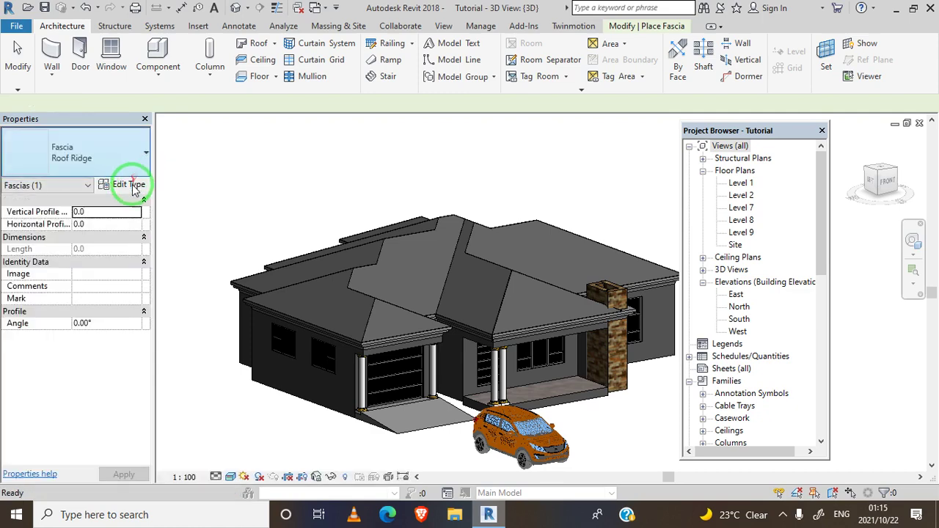
pyautogui.click(132, 186)
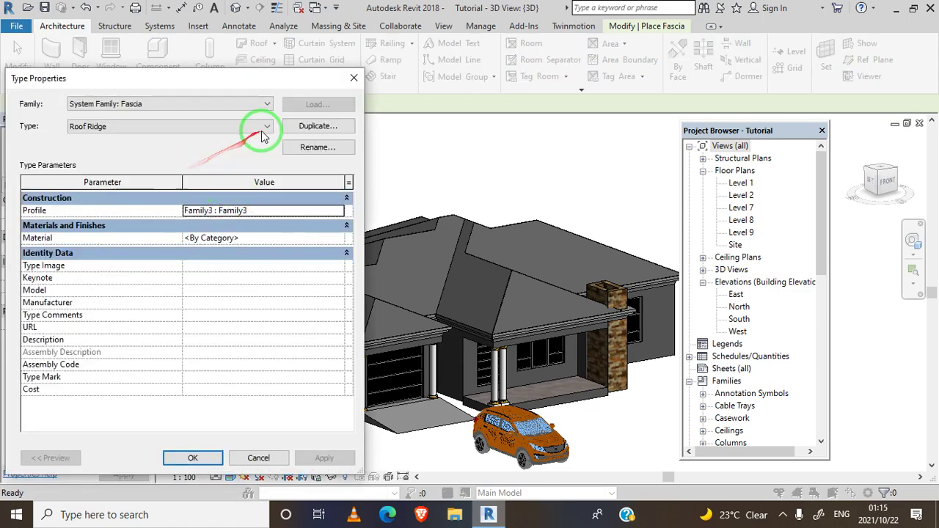
pyautogui.click(306, 128)
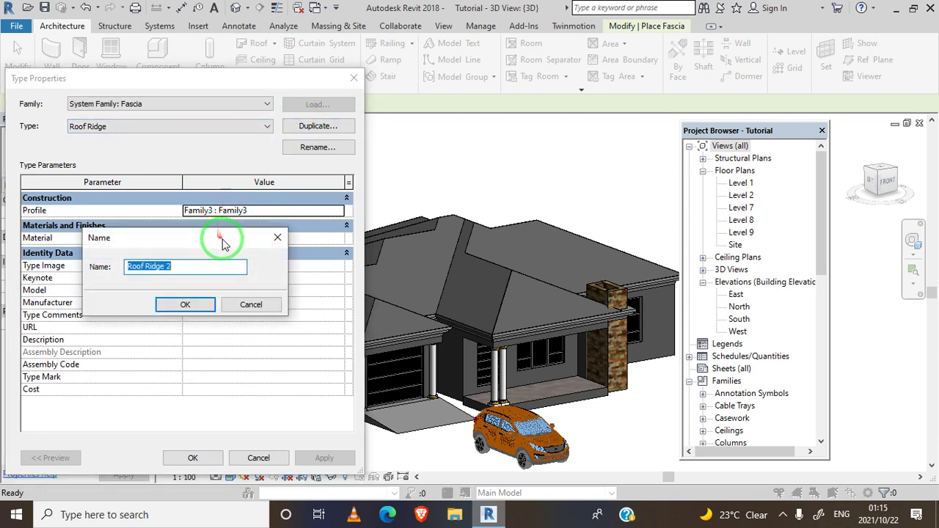
pyautogui.press('BackSpace')
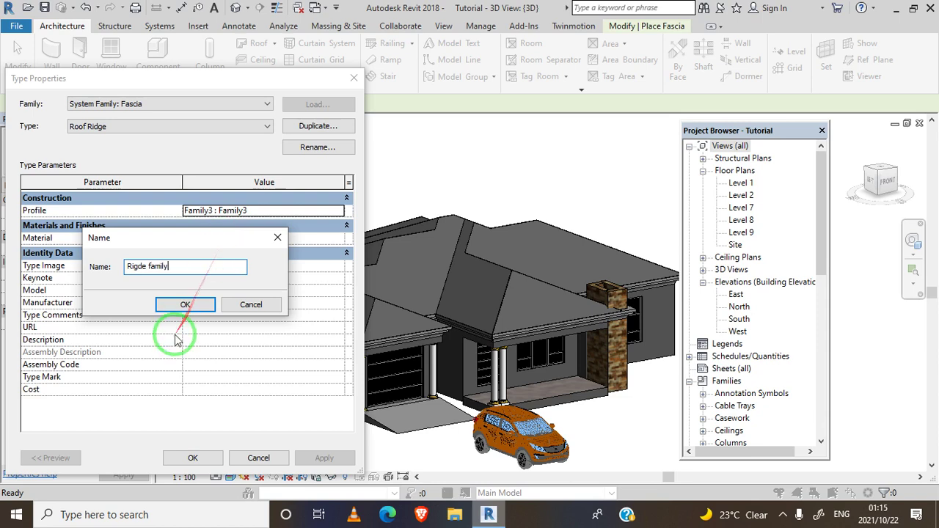
pyautogui.click(175, 307)
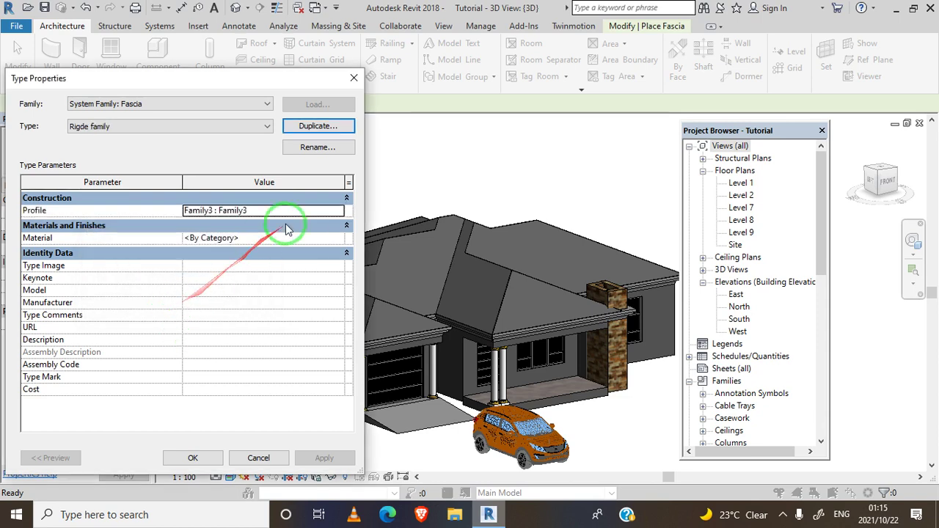
# Check the profiles available for the Rigde family type, keep Family3 : Family3, and accept the type properties
pyautogui.click(340, 212)
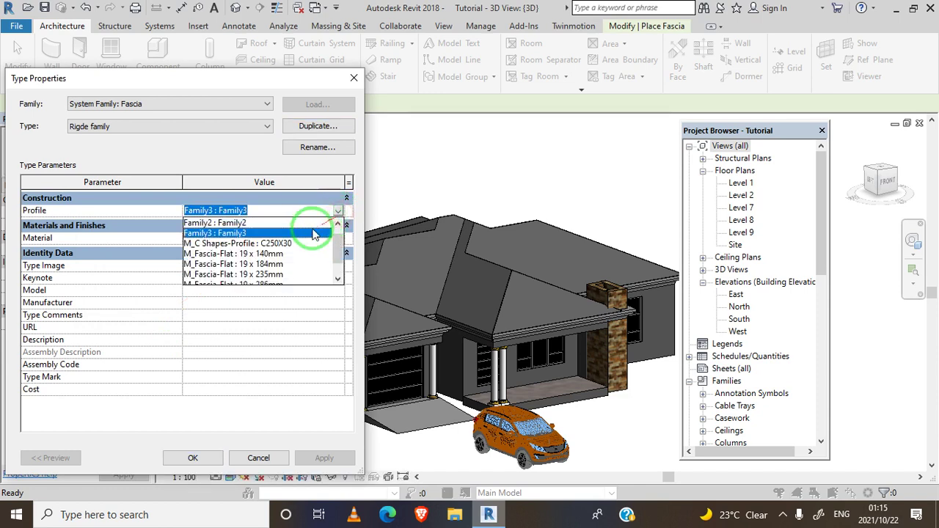
pyautogui.scroll(-1, 268, 270)
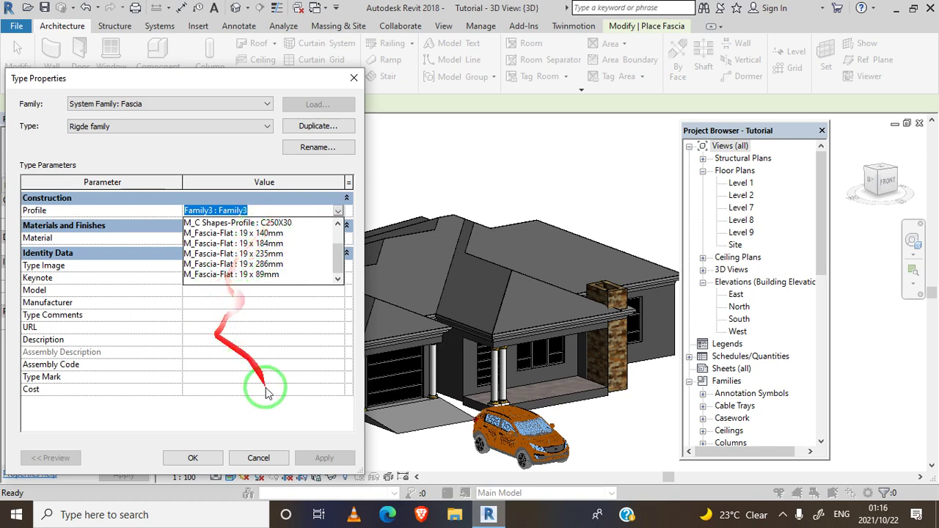
pyautogui.click(211, 463)
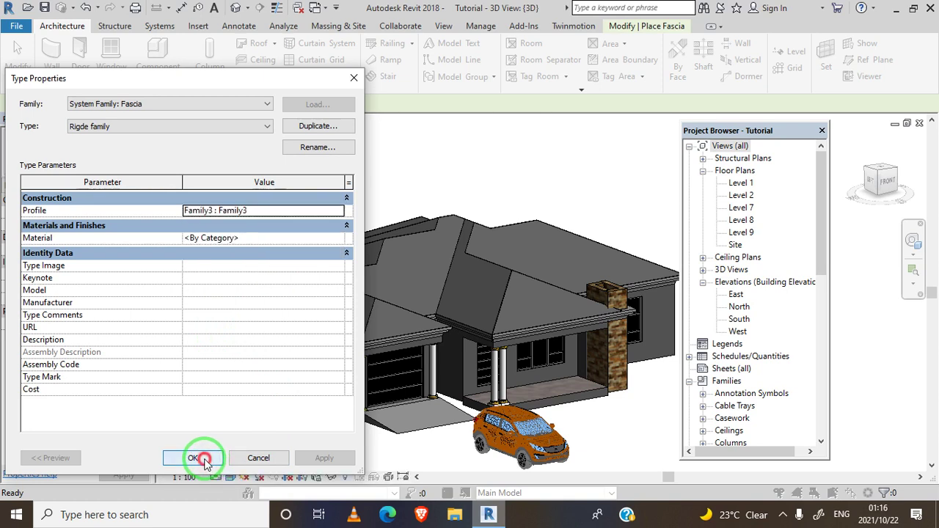
pyautogui.click(201, 459)
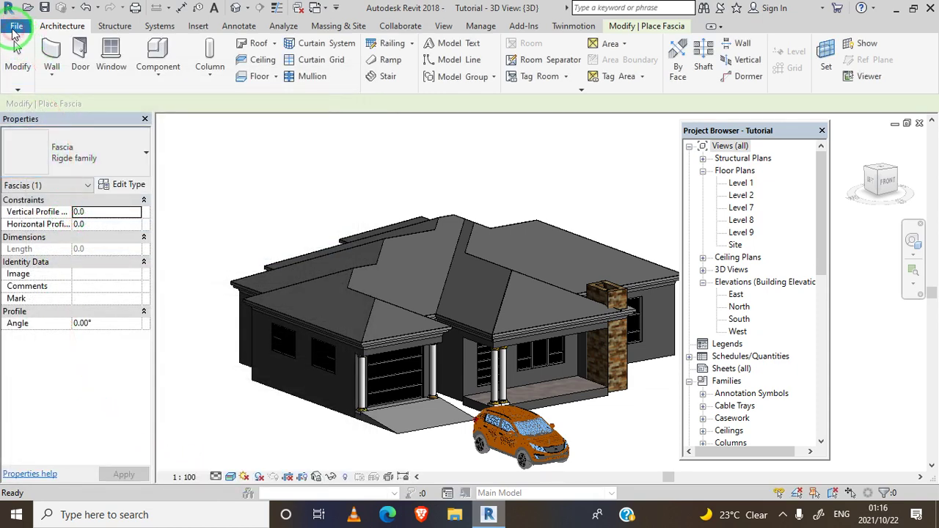
# Create a new family from the Metric Profile-Hosted template
pyautogui.click(14, 28)
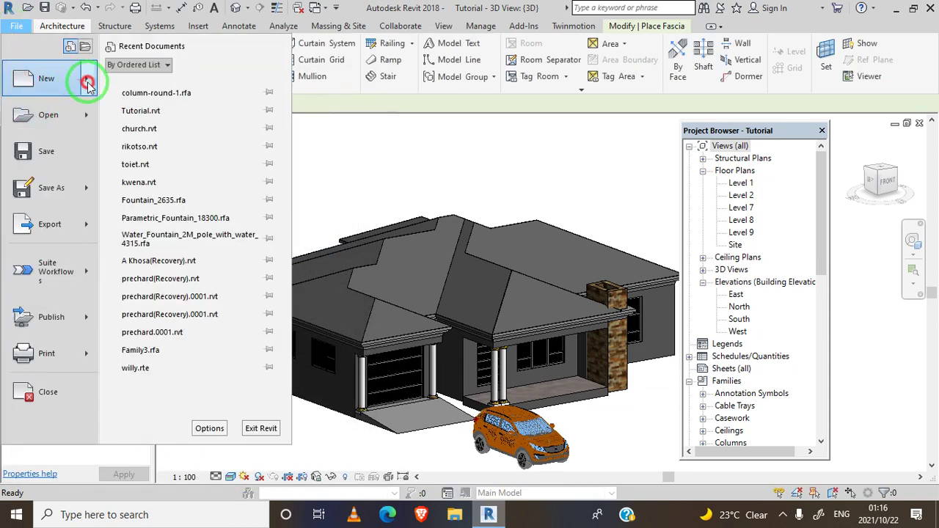
pyautogui.click(292, 176)
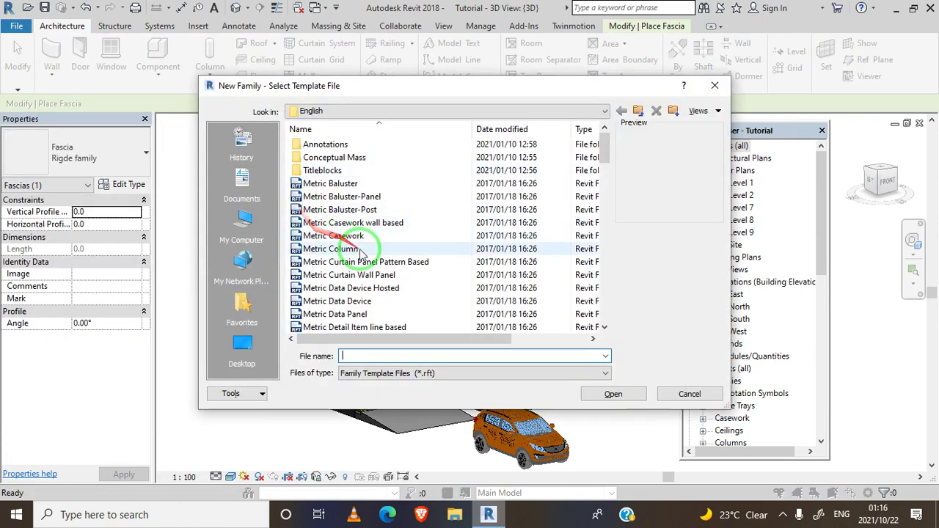
pyautogui.scroll(-10, 353, 277)
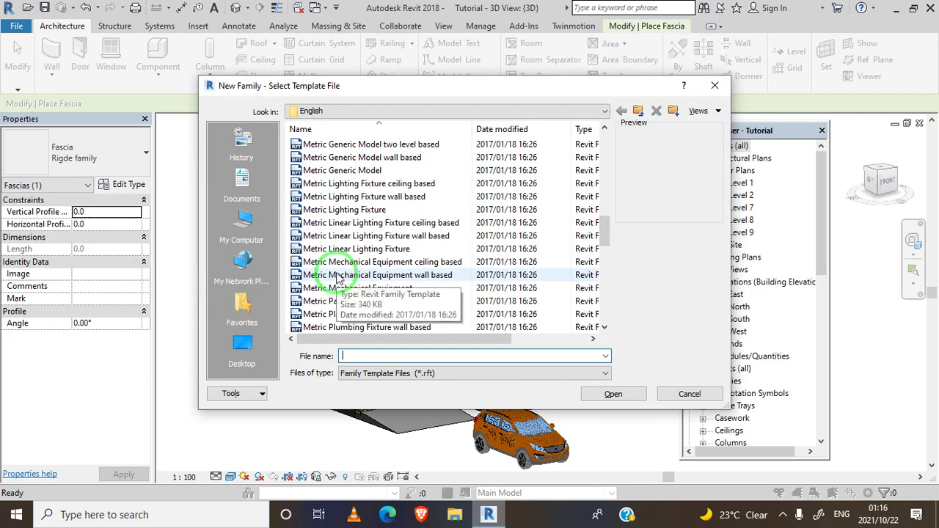
pyautogui.scroll(-2, 338, 279)
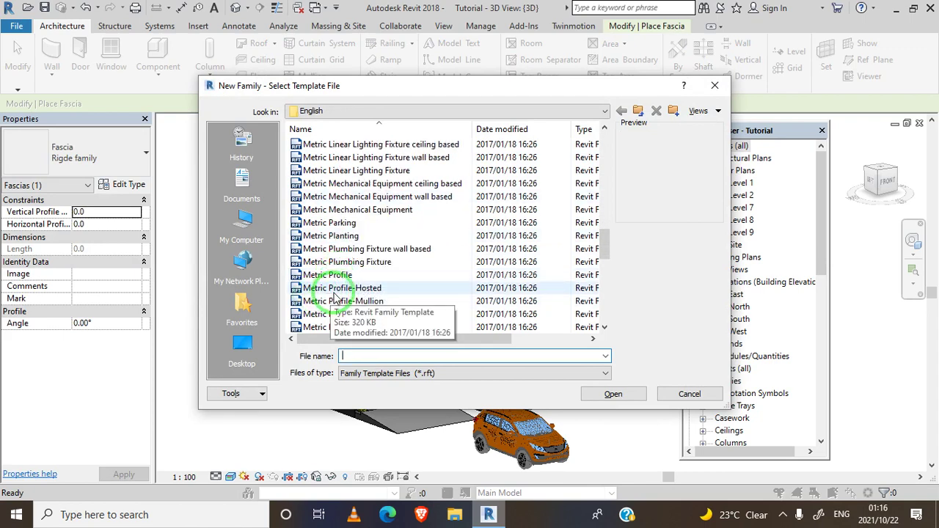
pyautogui.doubleClick(368, 292)
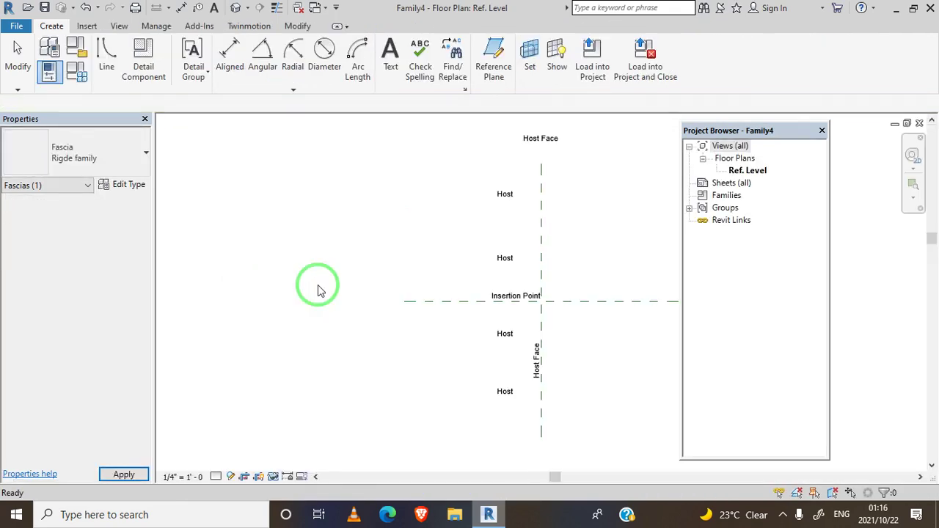
# Draw a start-end-radius arc about 120 mm wide with a radius of about 65 mm, centred above the insertion point
pyautogui.click(318, 290)
pyautogui.scroll(8, 545, 330)
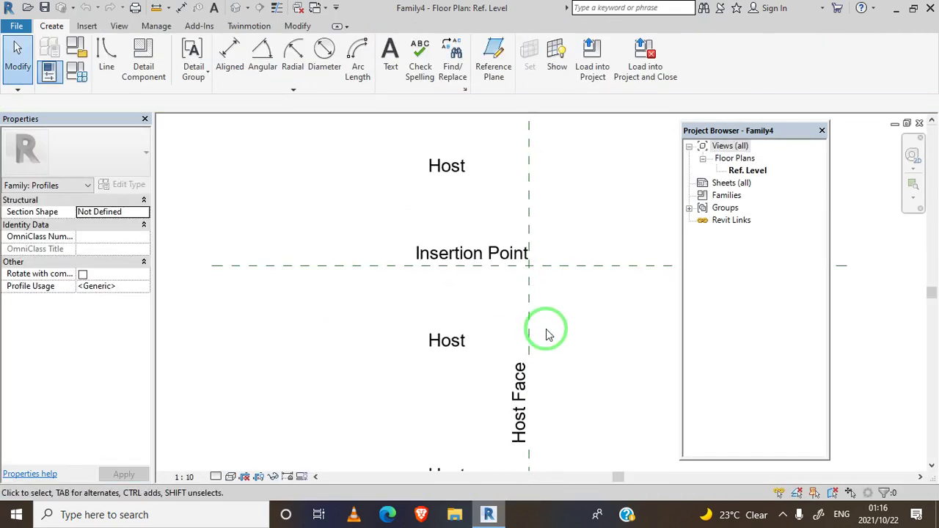
pyautogui.moveTo(543, 330); pyautogui.dragTo(485, 350, button='middle')
pyautogui.scroll(-1, 485, 350)
pyautogui.click(402, 275)
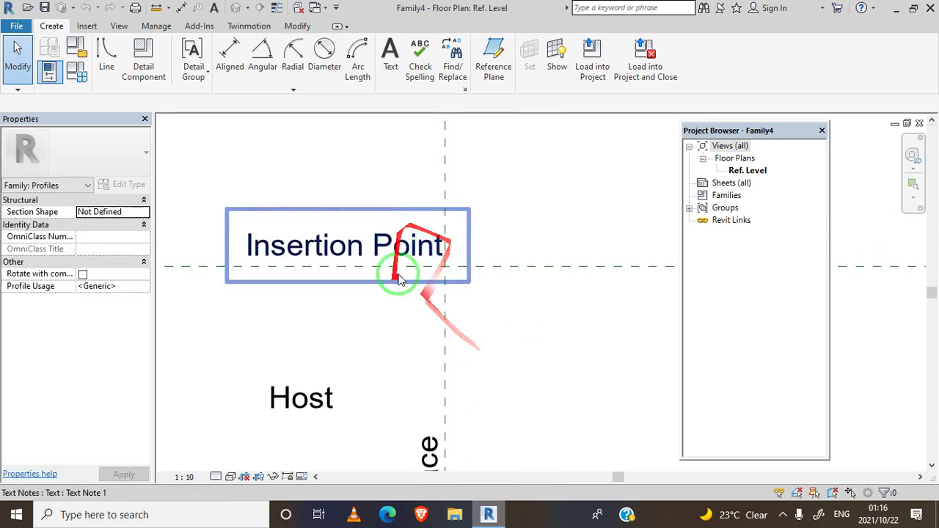
pyautogui.click(450, 273)
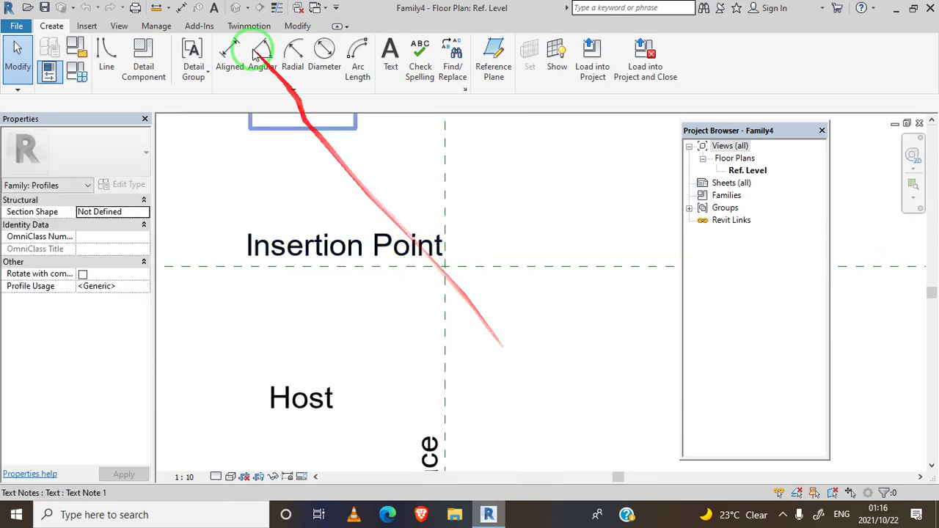
pyautogui.click(108, 66)
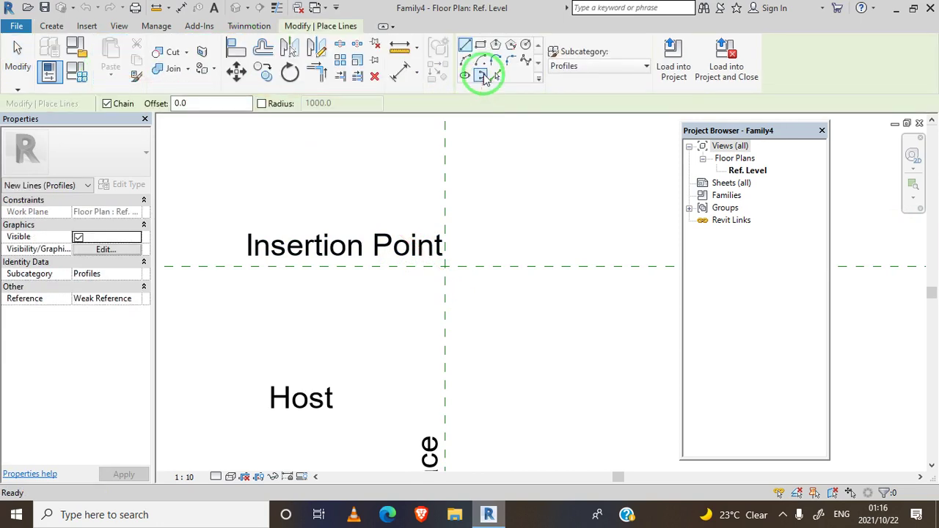
pyautogui.click(465, 61)
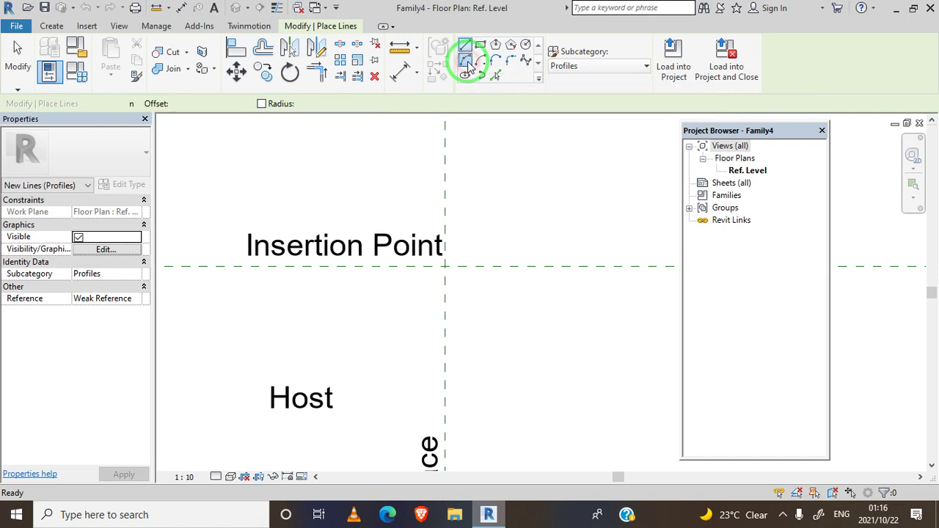
pyautogui.scroll(4, 447, 256)
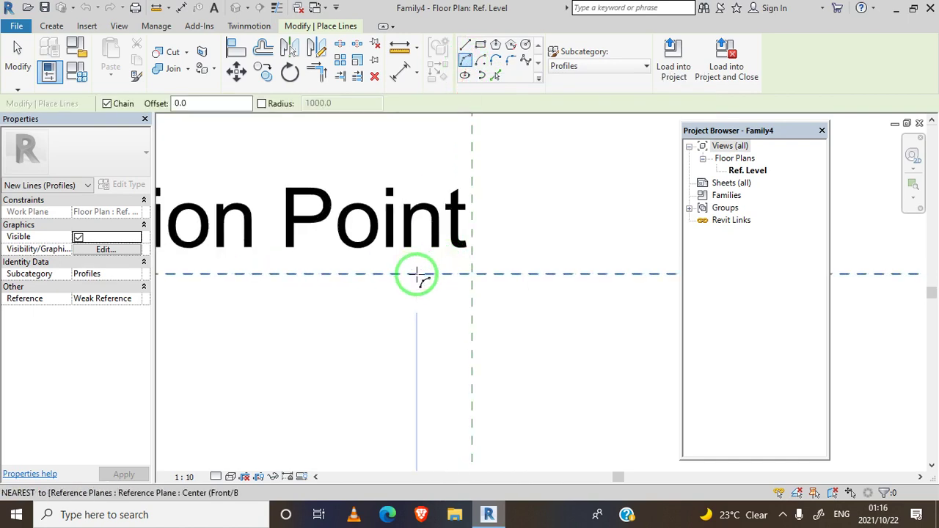
pyautogui.scroll(-1, 416, 276)
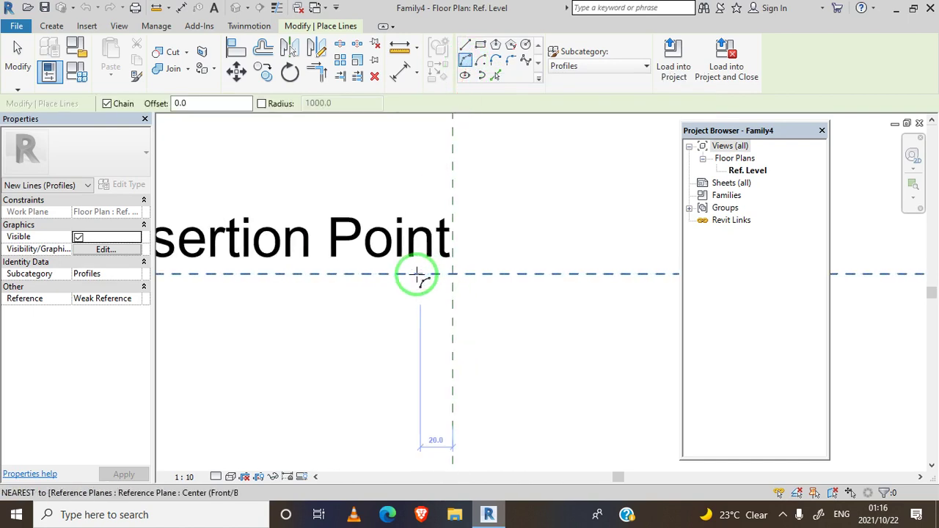
pyautogui.click(361, 275)
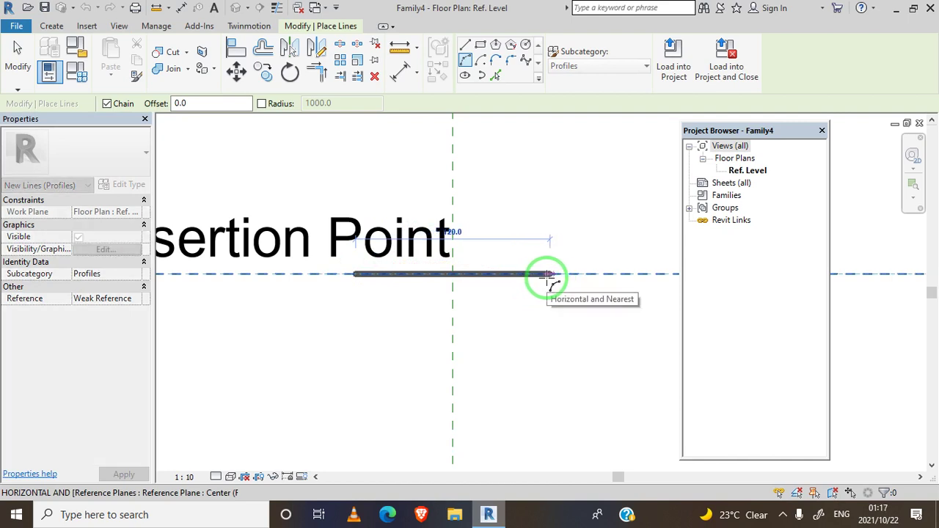
pyautogui.click(549, 275)
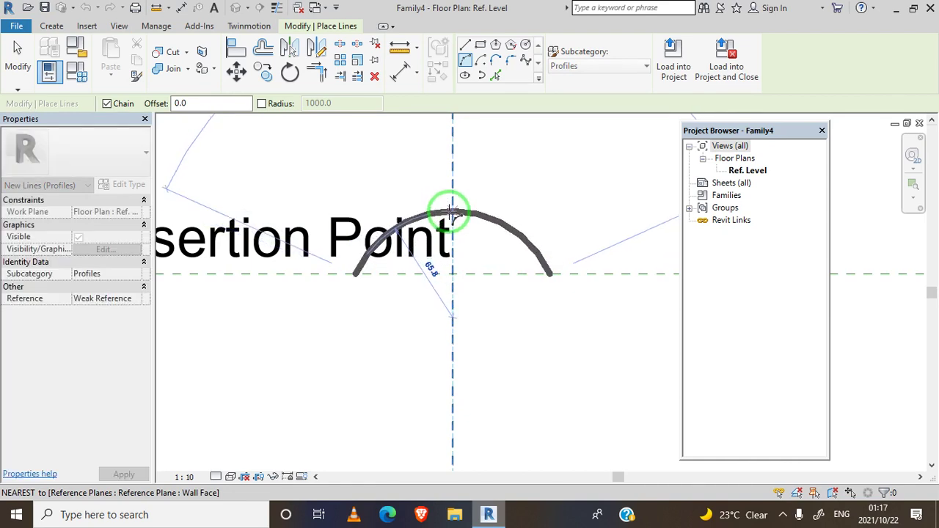
pyautogui.scroll(3, 451, 213)
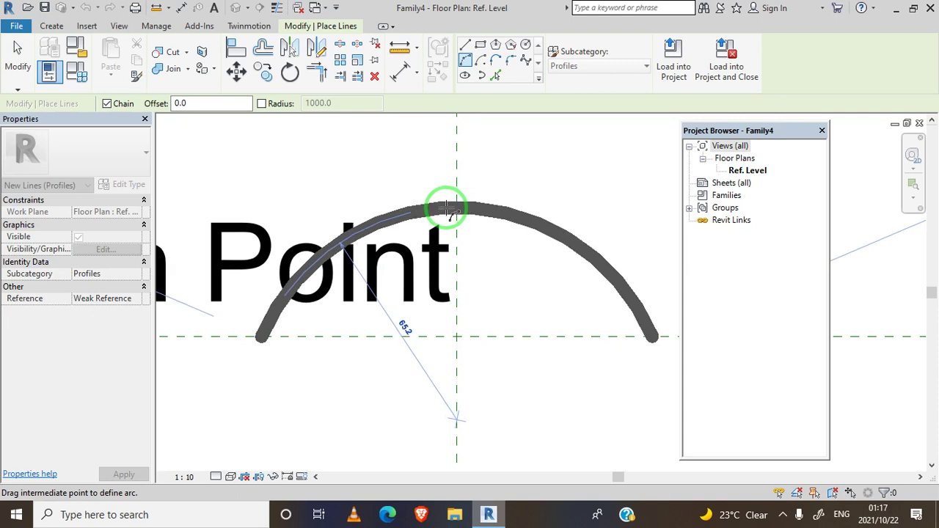
pyautogui.scroll(2, 449, 211)
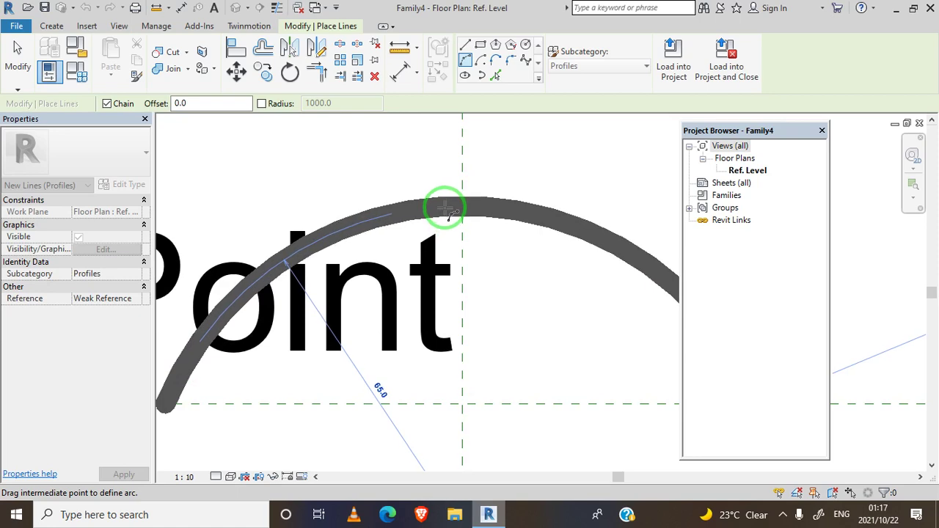
pyautogui.click(446, 210)
pyautogui.scroll(-2, 445, 211)
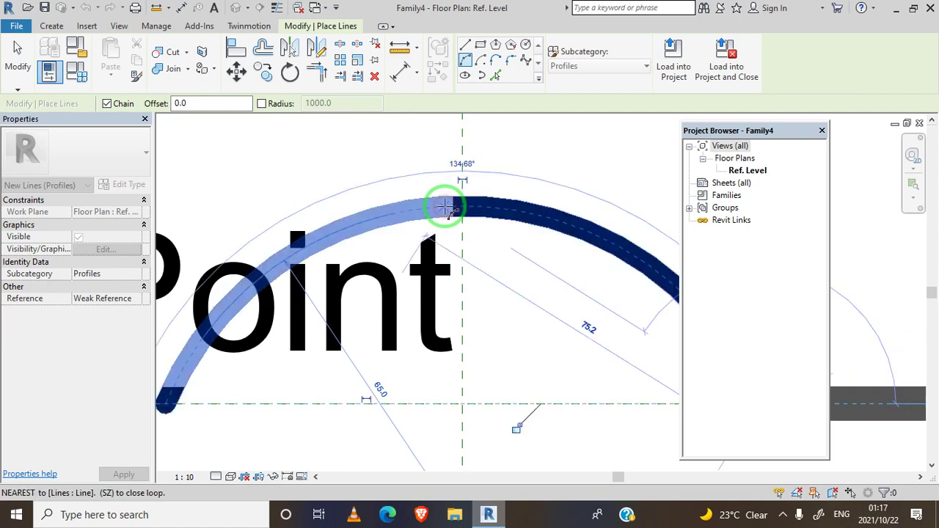
pyautogui.scroll(-2, 281, 130)
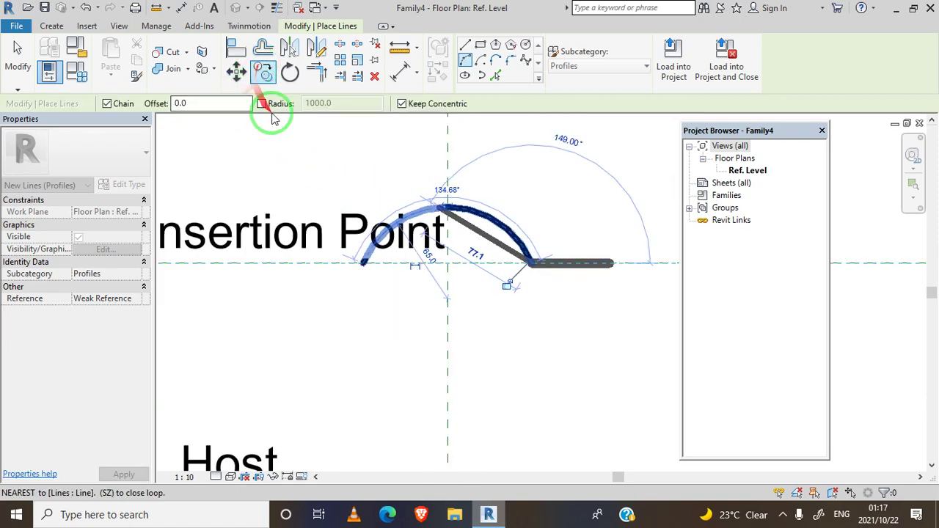
pyautogui.rightClick(288, 199)
pyautogui.click(323, 206)
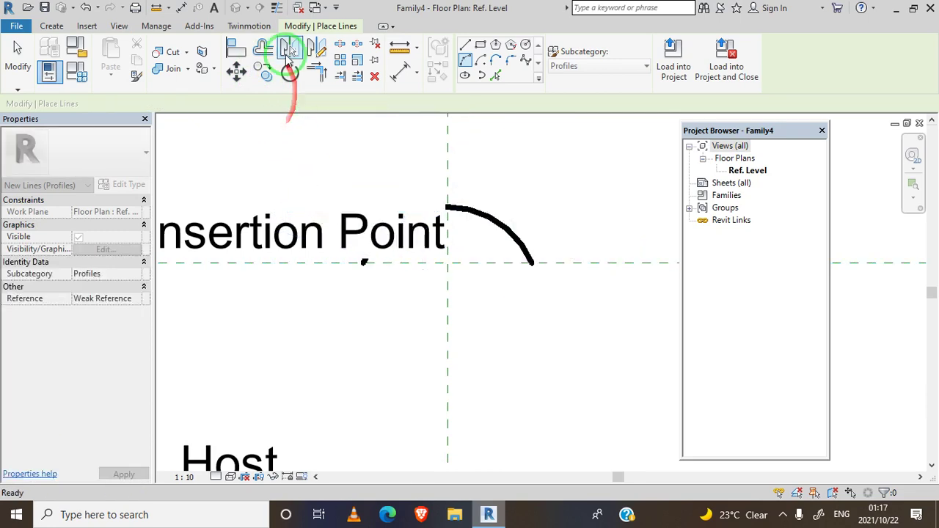
# Offset a copy of the arc outward by 10 mm, keeping it concentric
pyautogui.click(263, 50)
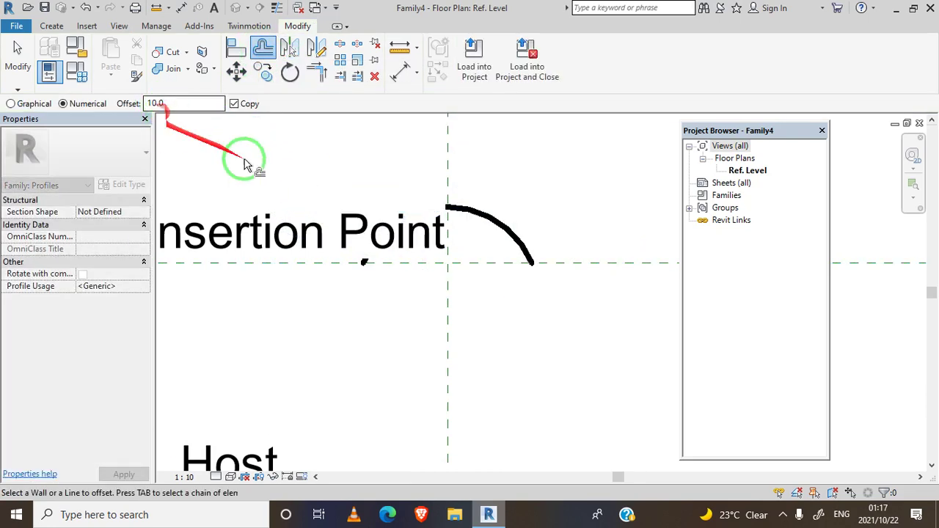
pyautogui.click(478, 214)
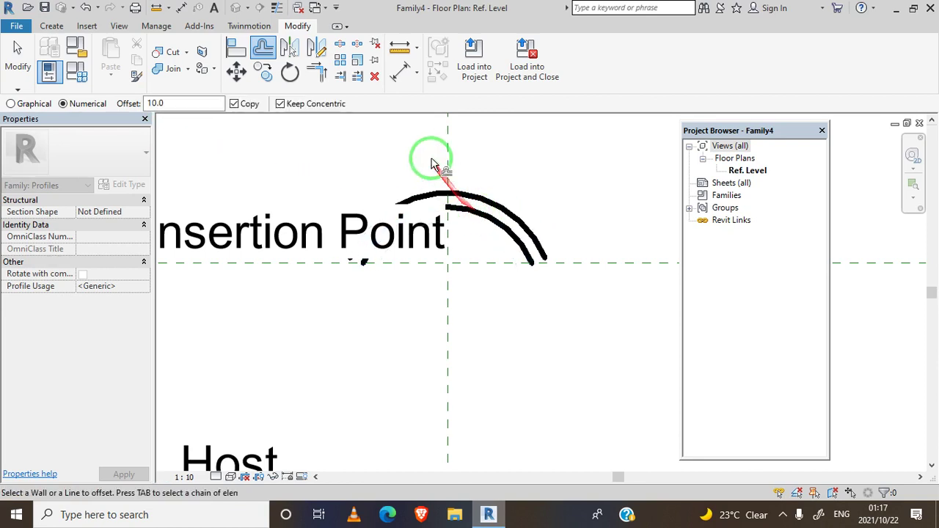
# Draw a short straight line joining the inner and outer arcs at their right ends on the horizontal reference plane
pyautogui.click(52, 28)
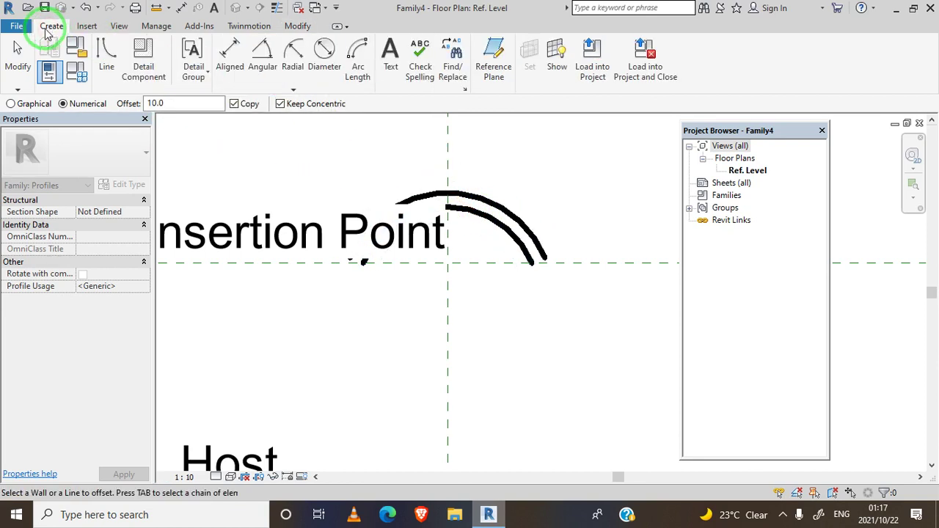
pyautogui.click(106, 55)
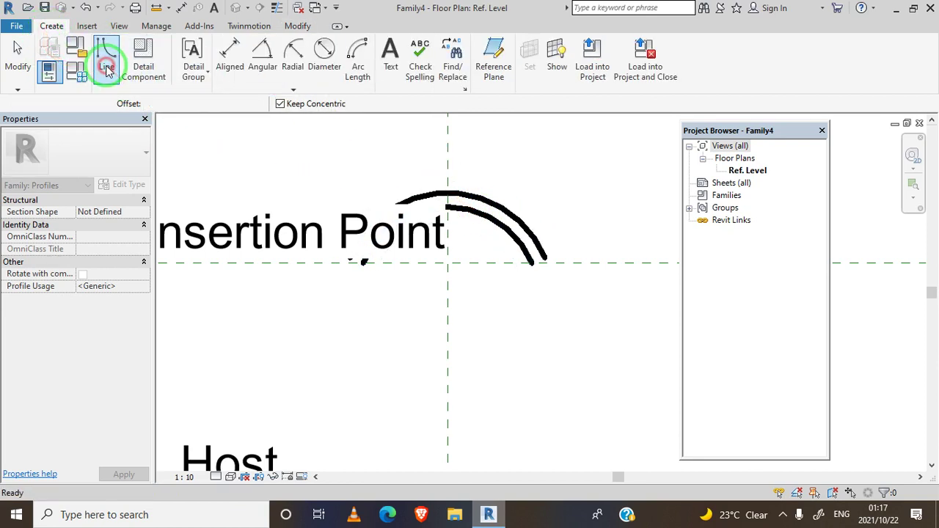
pyautogui.scroll(2, 537, 279)
pyautogui.click(537, 258)
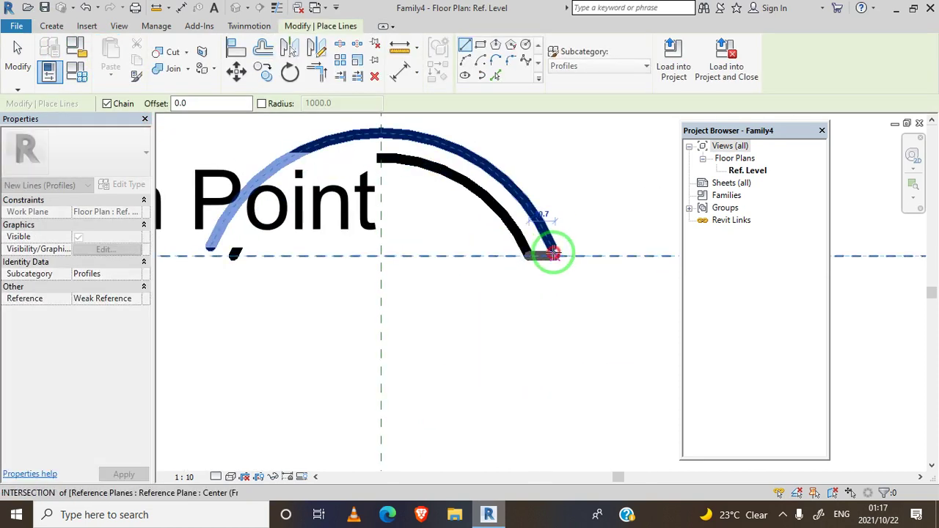
pyautogui.click(553, 253)
# Draw a second short straight line joining the left ends of the two arcs, undoing a misplaced start
pyautogui.scroll(-1, 381, 280)
pyautogui.rightClick(363, 289)
pyautogui.click(396, 296)
pyautogui.click(310, 261)
pyautogui.scroll(2, 310, 262)
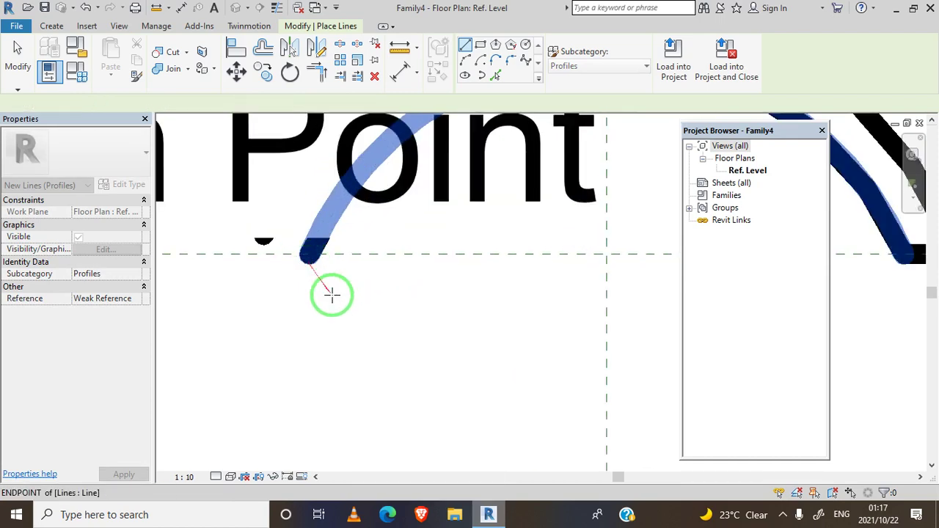
pyautogui.hotkey('ctrl', 'z')
pyautogui.click(379, 331)
pyautogui.rightClick(340, 332)
pyautogui.click(379, 157)
pyautogui.click(406, 159)
# Trim the outer arc and the closing lines to corners at both ends so the profile forms a closed loop
pyautogui.click(317, 71)
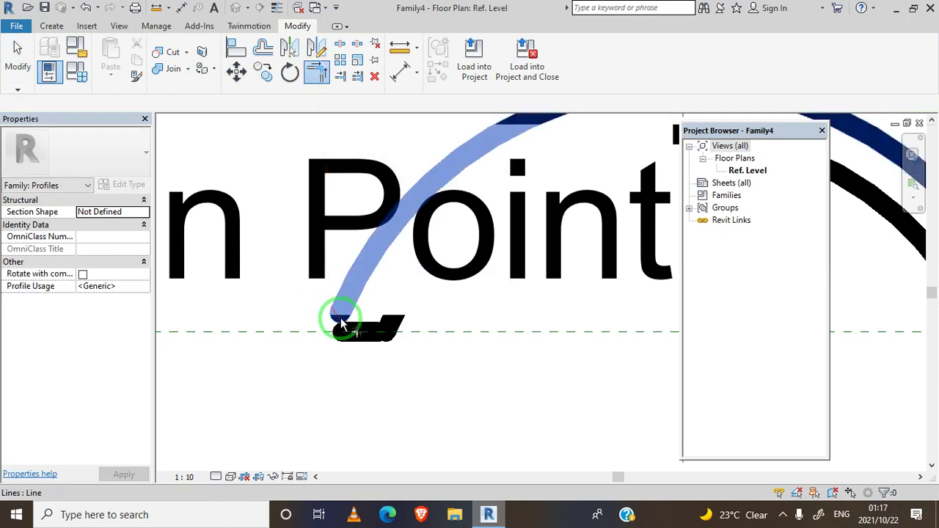
pyautogui.click(354, 335)
pyautogui.scroll(-5, 353, 335)
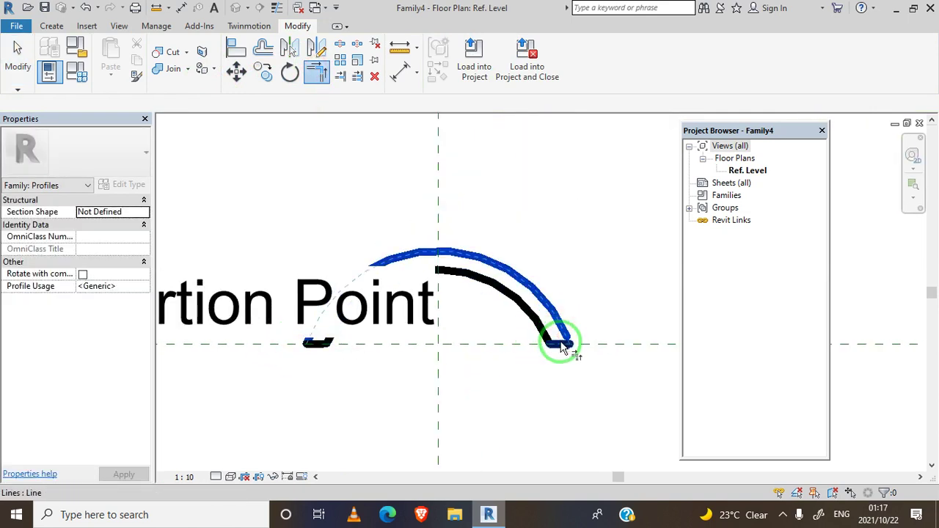
pyautogui.click(562, 337)
pyautogui.scroll(-2, 549, 354)
pyautogui.scroll(-2, 535, 355)
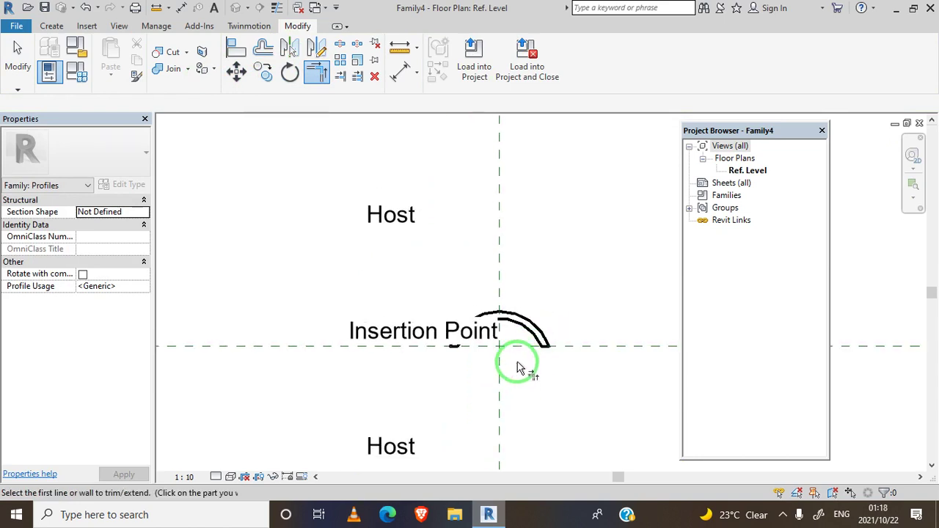
# Load the profile into Tutorial.rvt and close the family, saving it as Family4 in Documents
pyautogui.click(530, 80)
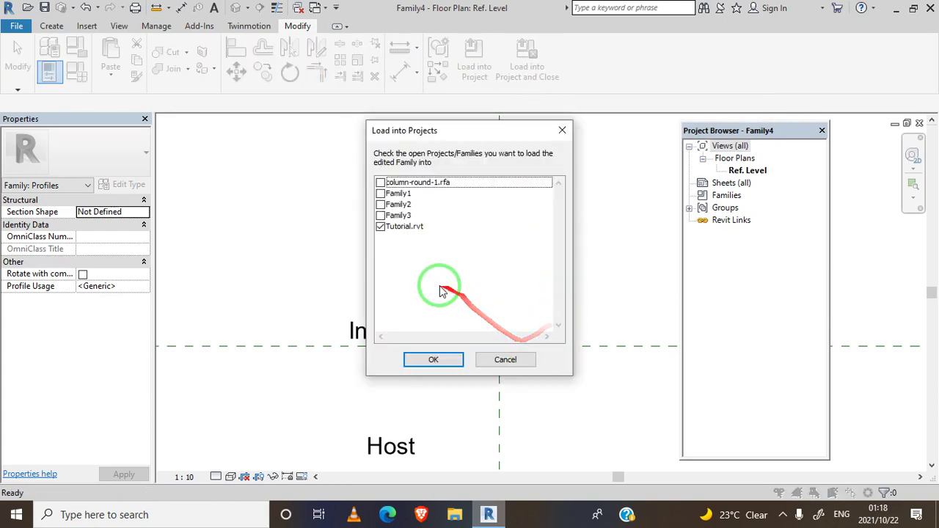
pyautogui.click(434, 360)
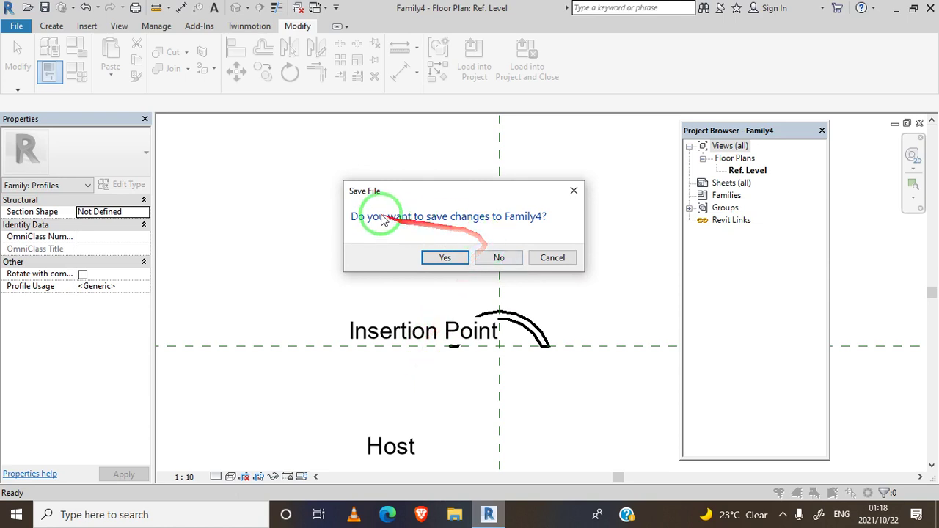
pyautogui.click(445, 257)
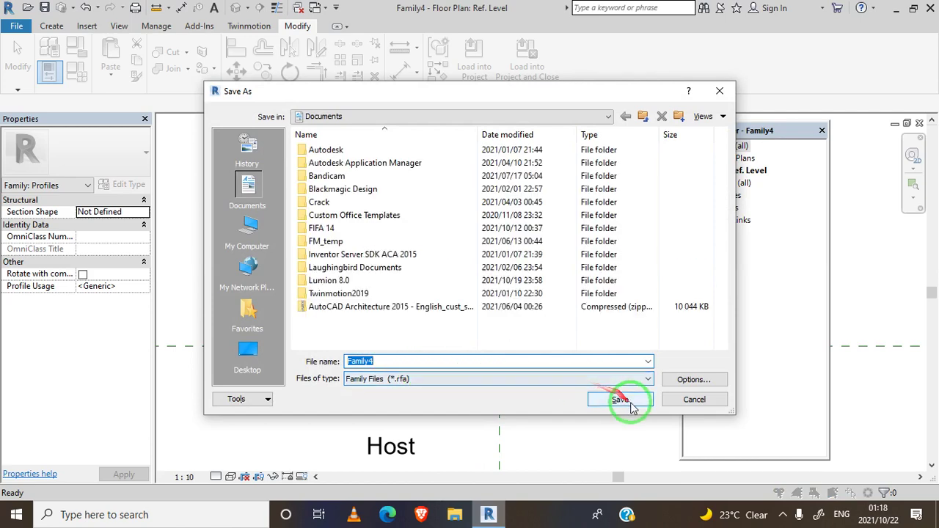
pyautogui.click(623, 396)
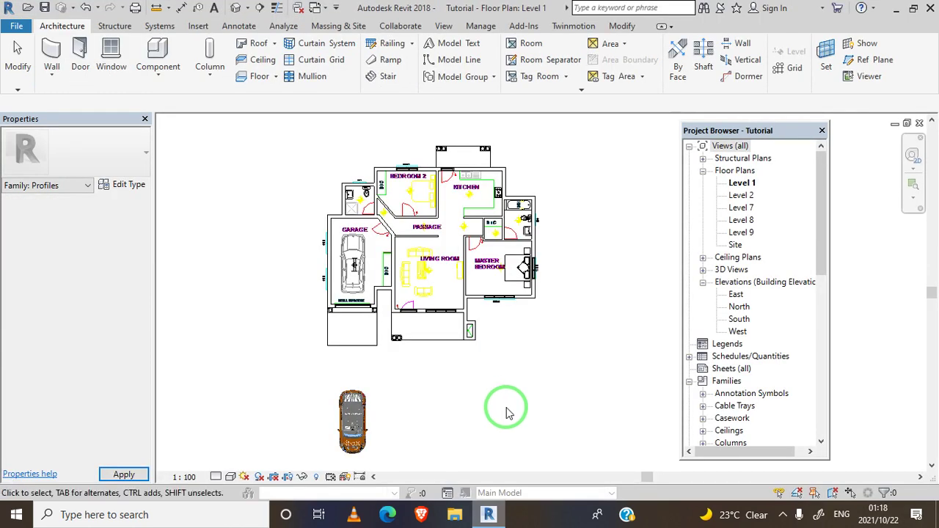
pyautogui.click(507, 412)
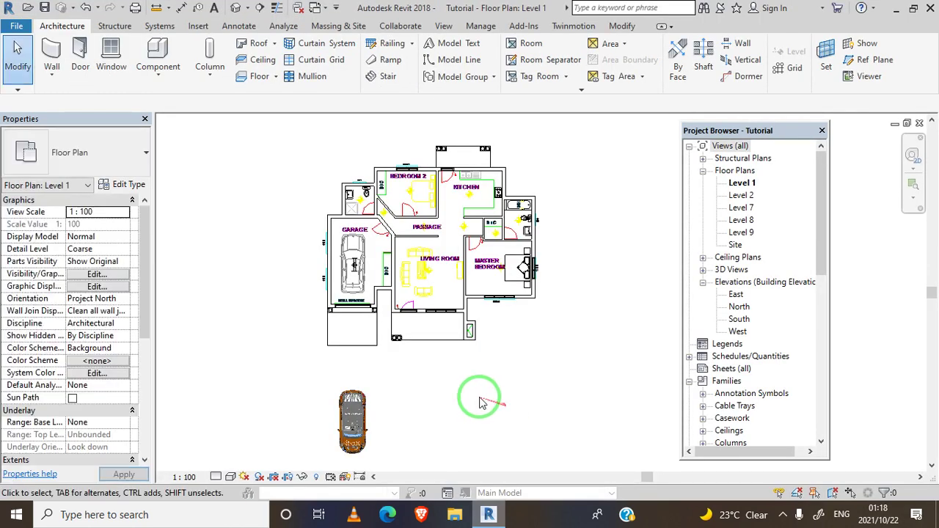
# In the default 3D view, start a roof fascia using the Rigde family type
pyautogui.click(236, 9)
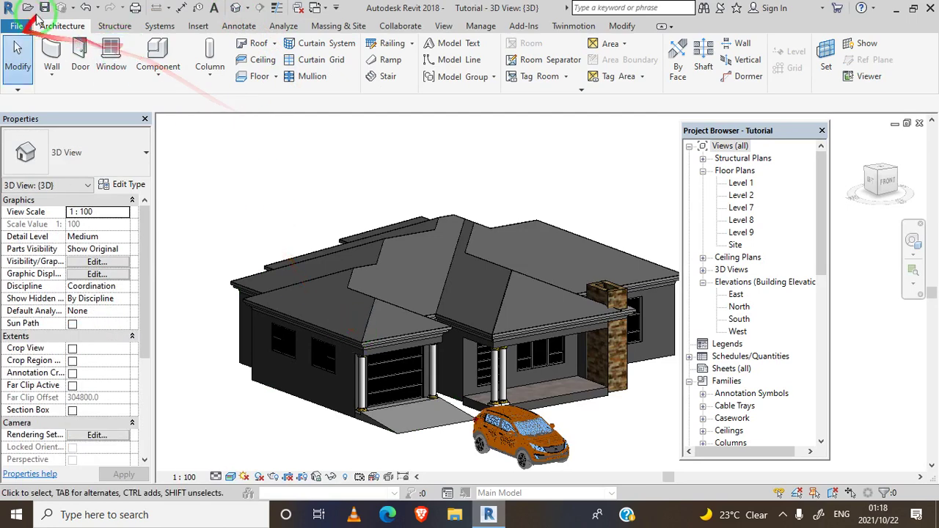
pyautogui.click(271, 42)
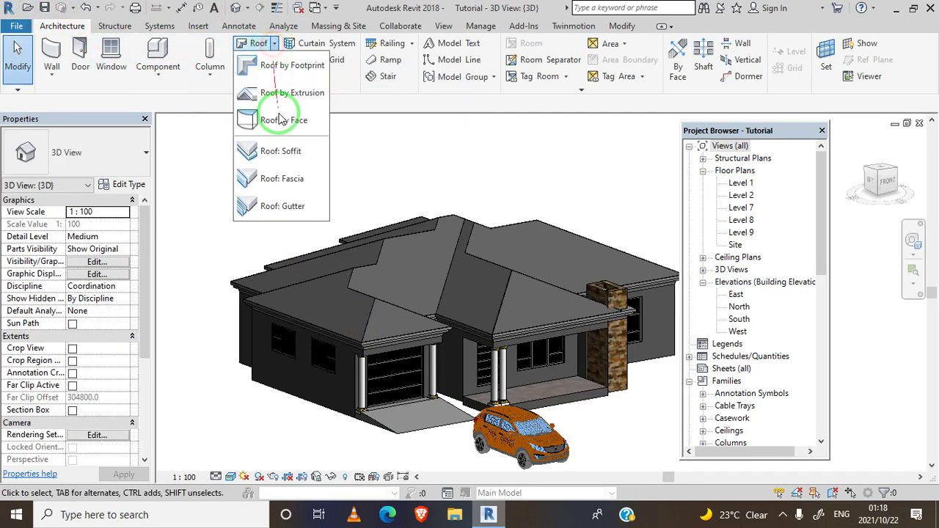
pyautogui.click(286, 176)
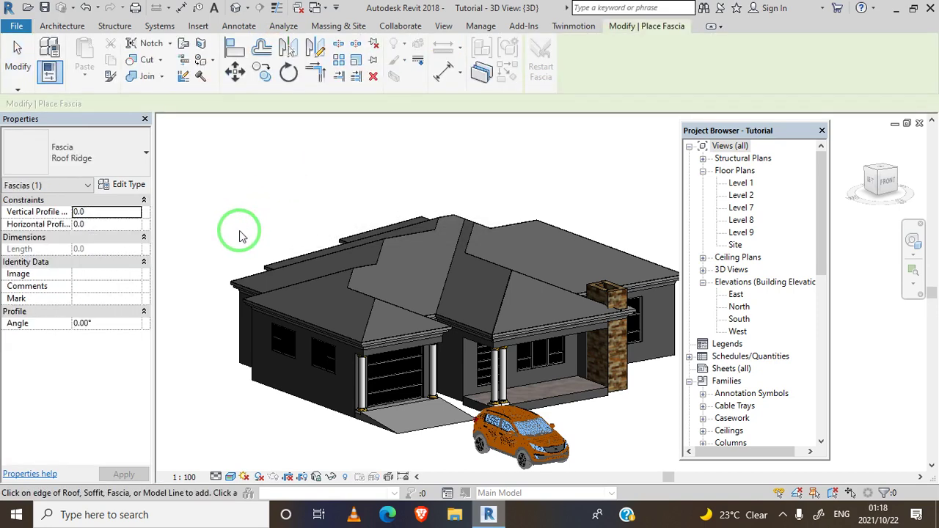
pyautogui.click(140, 158)
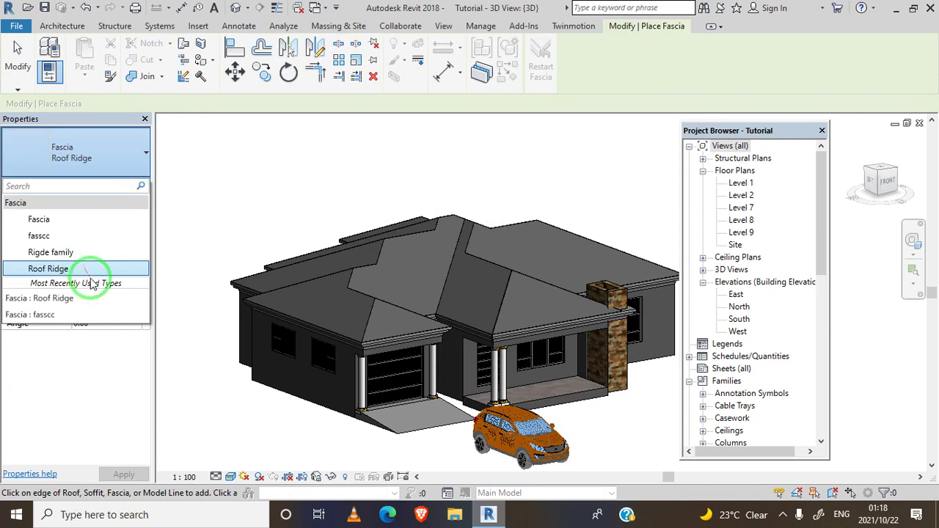
pyautogui.click(63, 252)
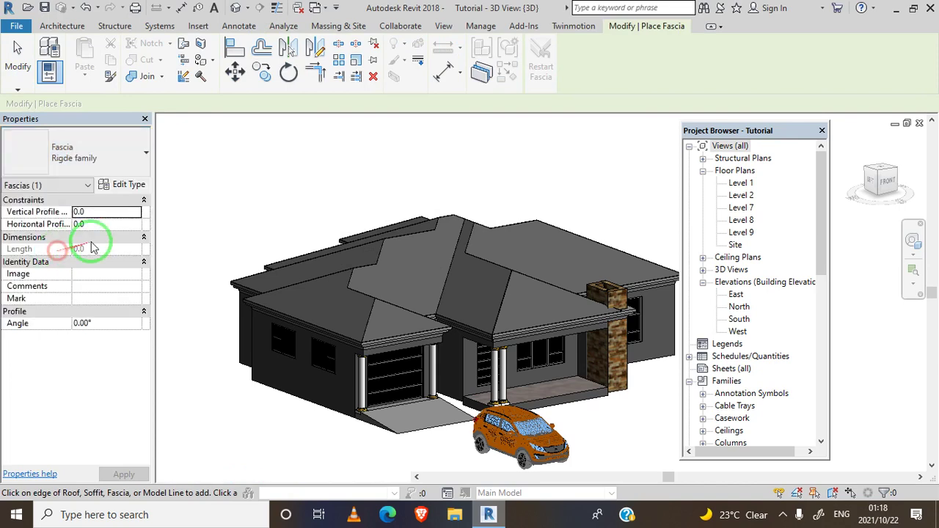
# Review the profiles available to the Rigde family type, keep Family3 : Family3, and accept the type properties
pyautogui.click(138, 187)
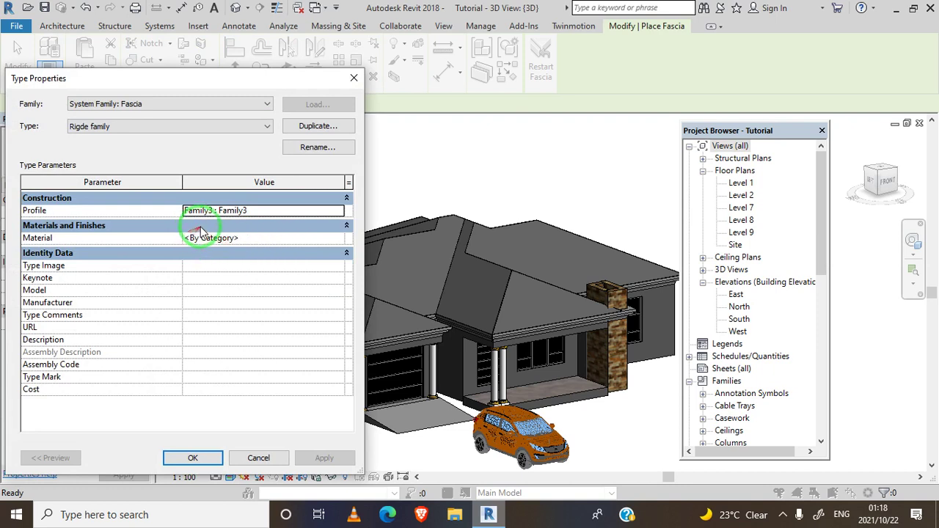
pyautogui.click(339, 212)
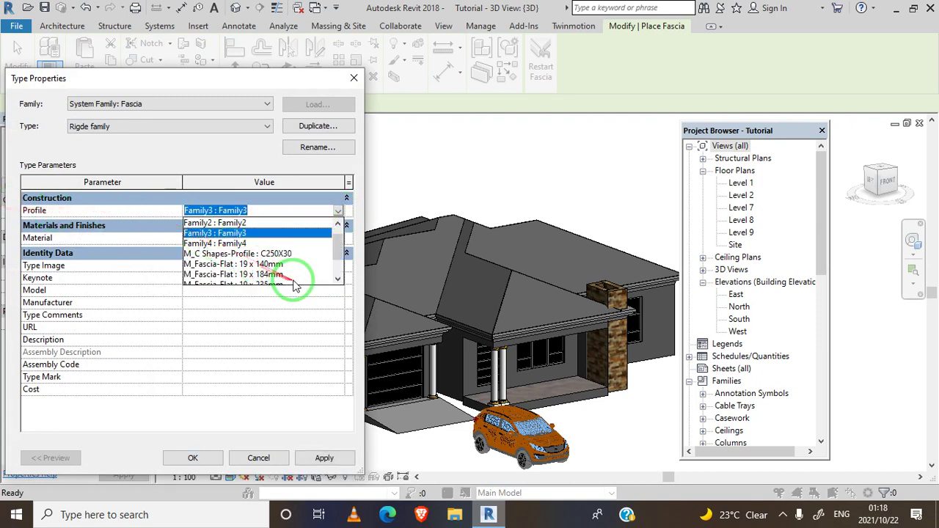
pyautogui.scroll(-2, 297, 285)
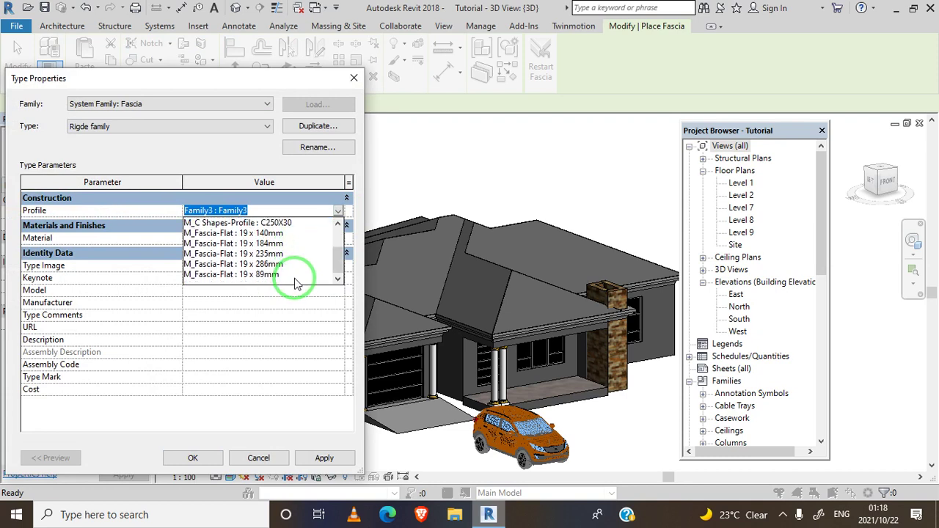
pyautogui.scroll(2, 292, 250)
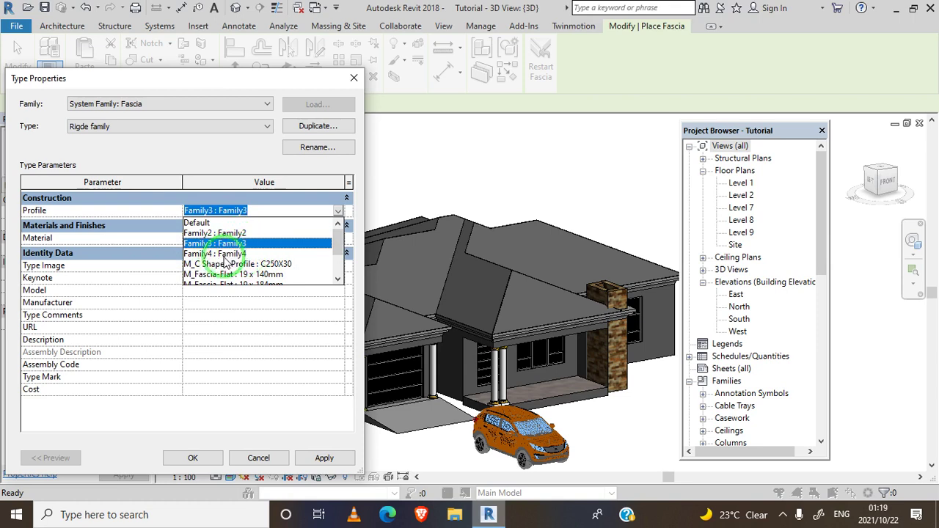
pyautogui.scroll(-1, 239, 252)
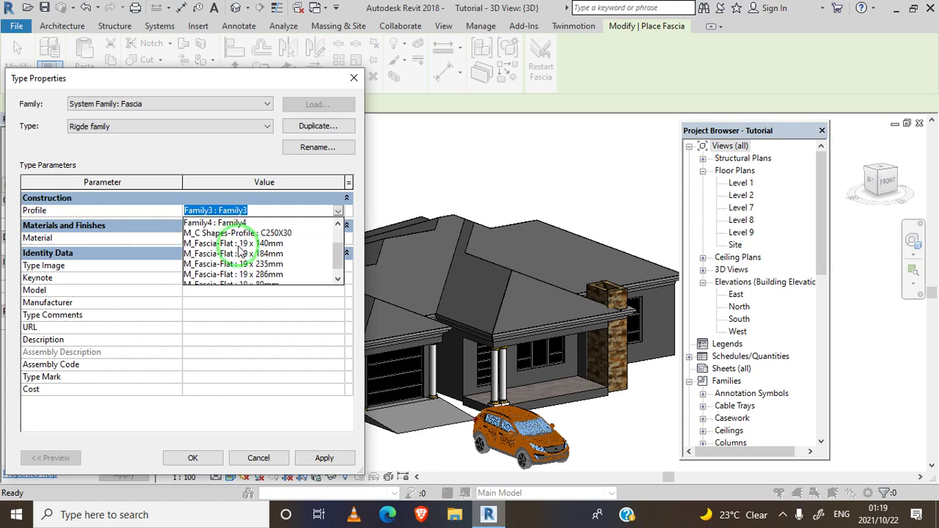
pyautogui.scroll(1, 240, 252)
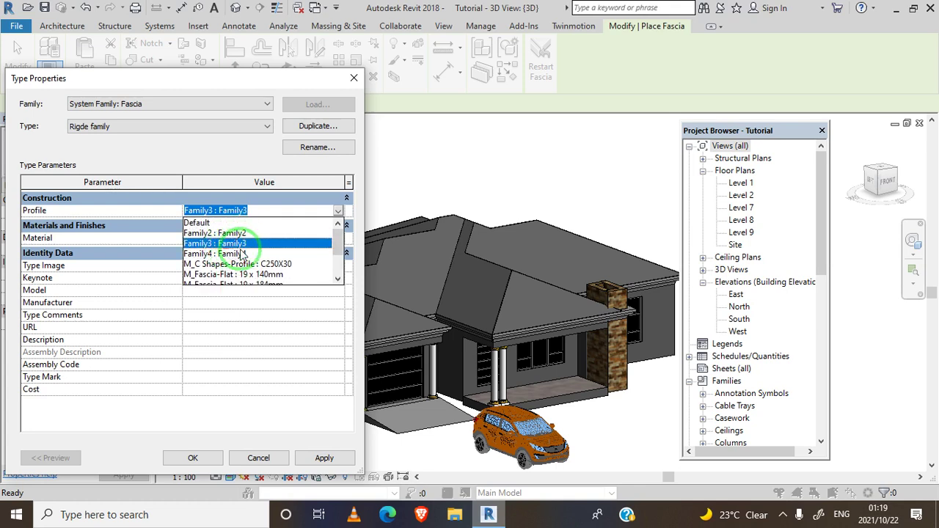
pyautogui.scroll(-1, 242, 253)
pyautogui.scroll(1, 242, 253)
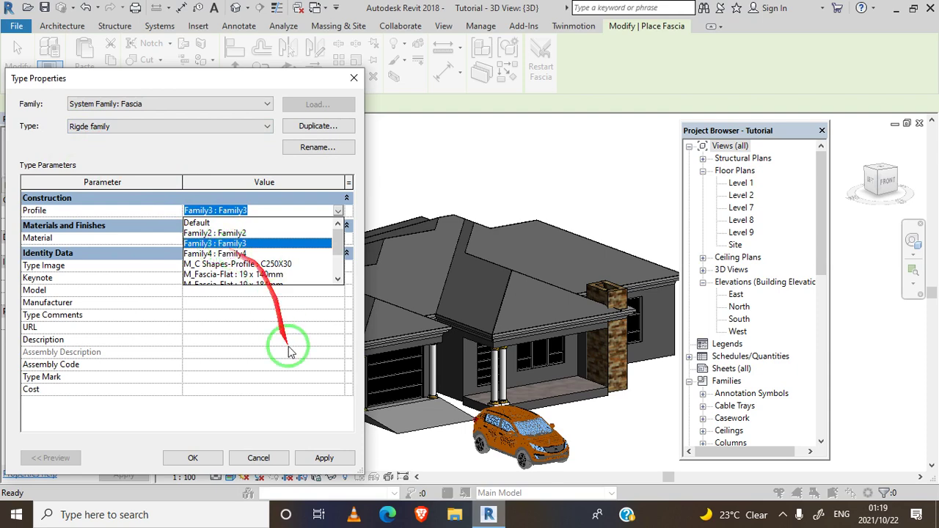
pyautogui.click(320, 461)
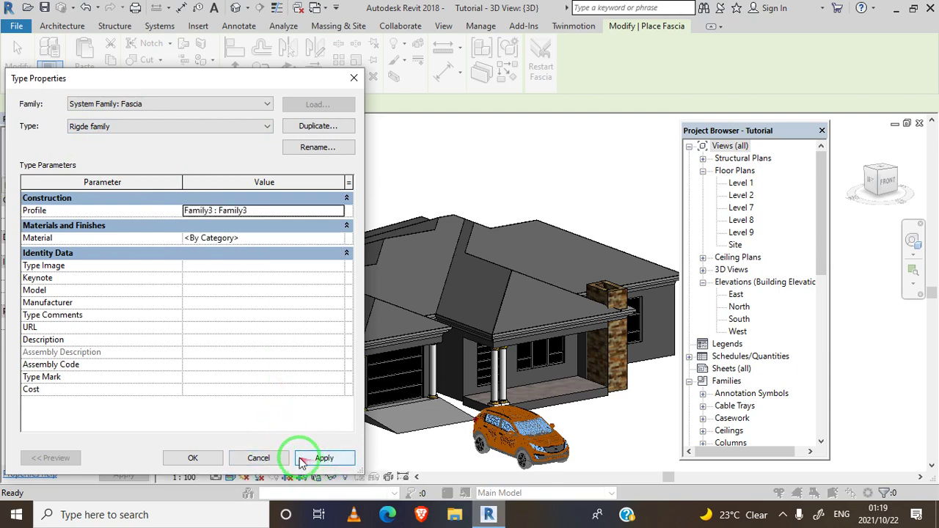
pyautogui.click(193, 459)
# Place the Rigde family fascia along the garage roof's front hip and ridge and the adjoining roof edges behind it
pyautogui.scroll(4, 268, 396)
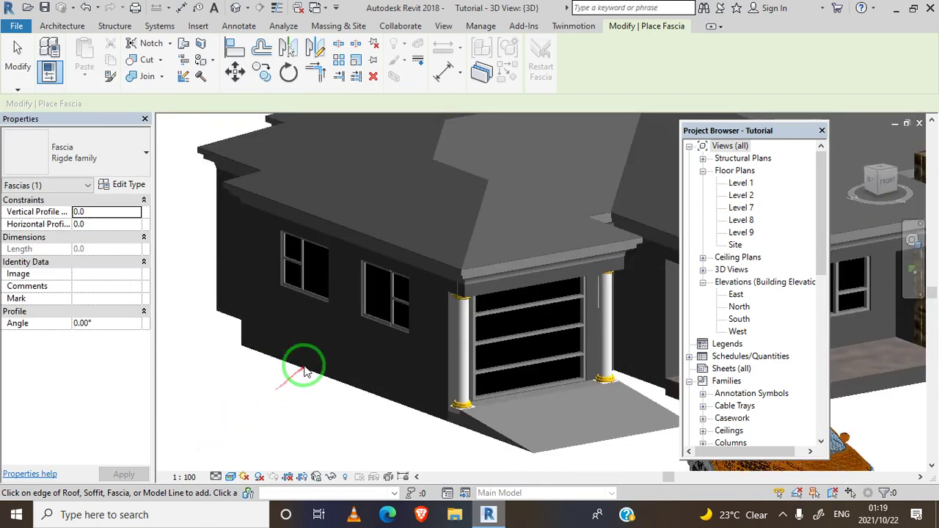
pyautogui.scroll(-3, 323, 407)
pyautogui.scroll(3, 374, 390)
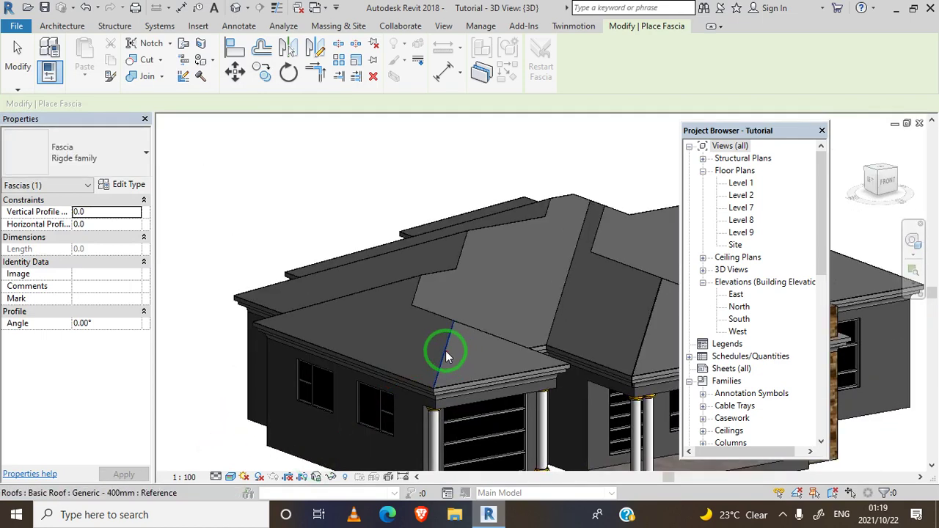
pyautogui.click(447, 355)
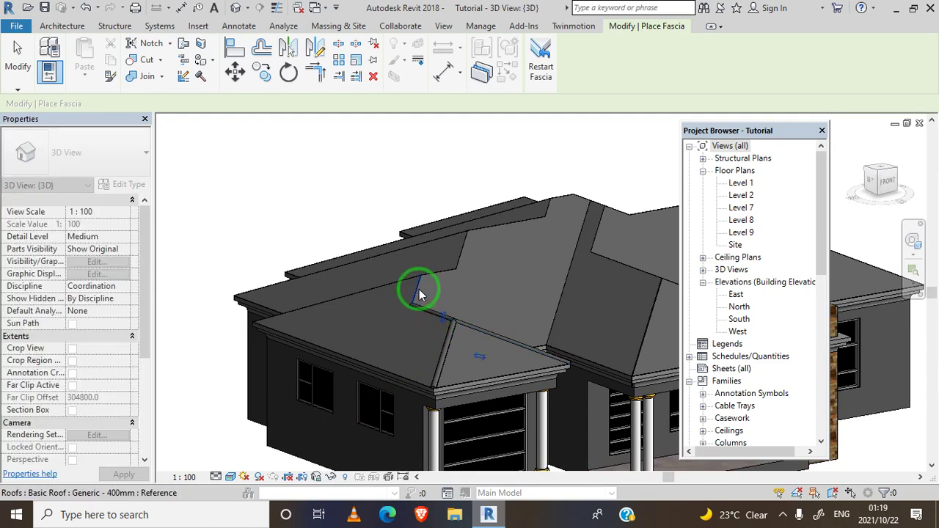
pyautogui.click(393, 293)
pyautogui.click(457, 256)
pyautogui.click(439, 243)
# Continue the fascia along the porch roof's hips and ridge and the upper edges of the main roof
pyautogui.scroll(-2, 304, 314)
pyautogui.scroll(1, 440, 338)
pyautogui.click(490, 364)
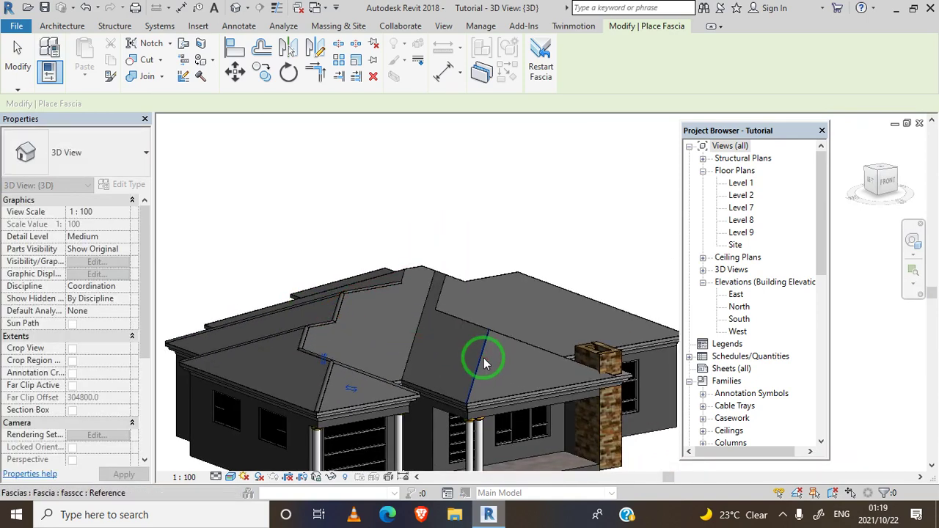
pyautogui.click(518, 341)
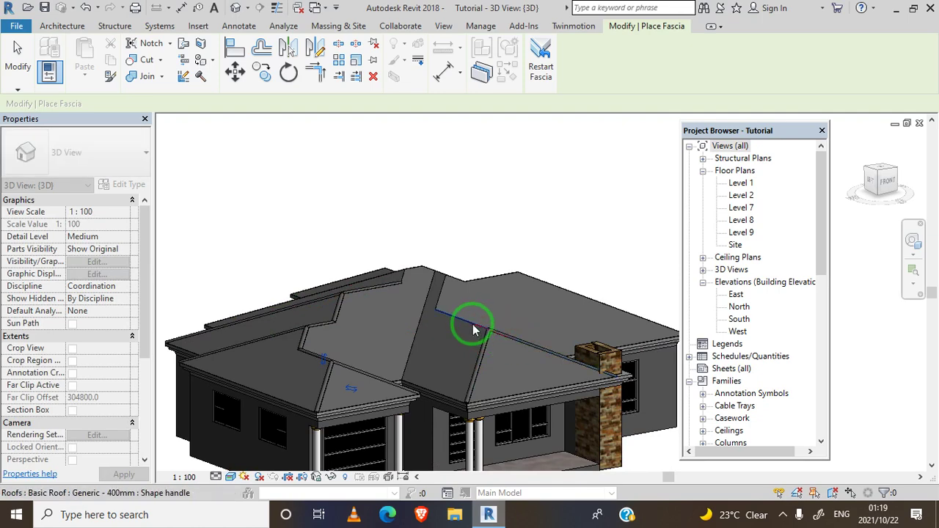
pyautogui.click(443, 294)
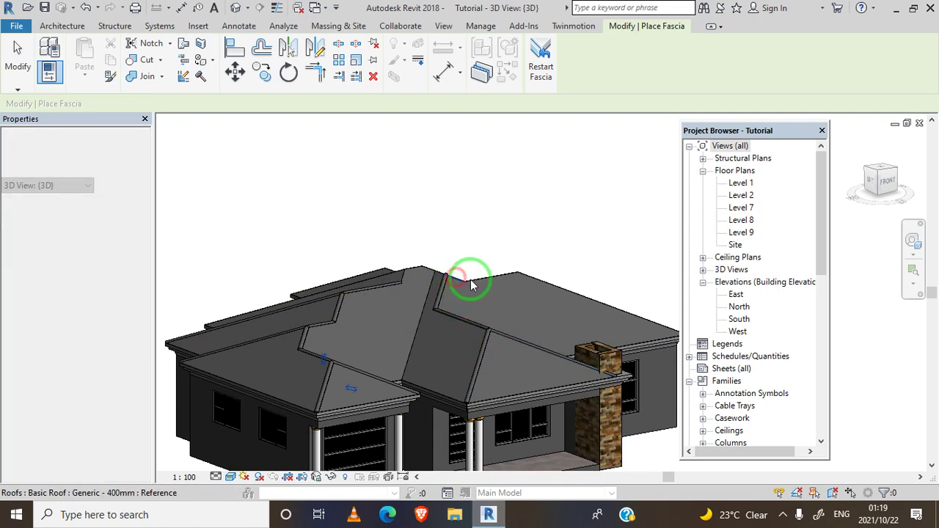
pyautogui.click(539, 287)
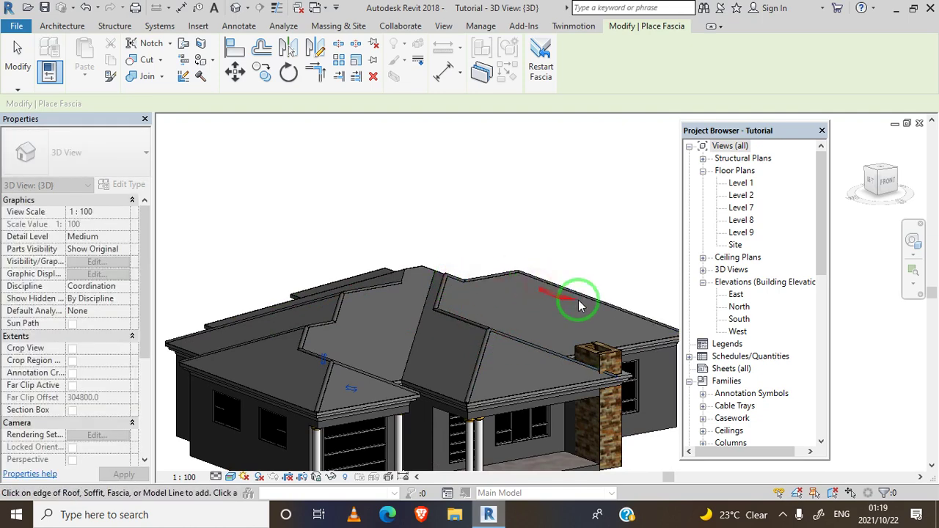
# Continue the ridge fascia along the hips on the house's right side and the rear porch roof's ridge and hips
pyautogui.click(913, 240)
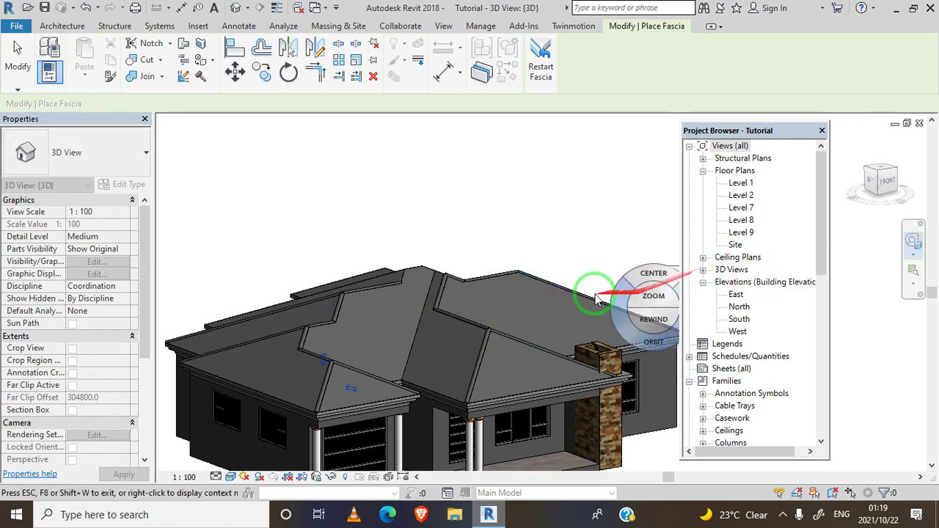
pyautogui.moveTo(613, 330); pyautogui.dragTo(433, 315)
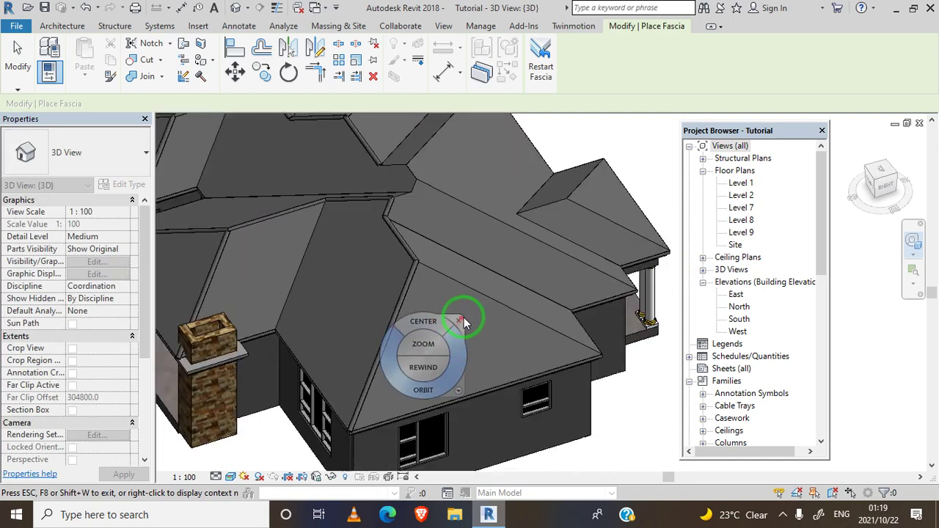
pyautogui.click(460, 322)
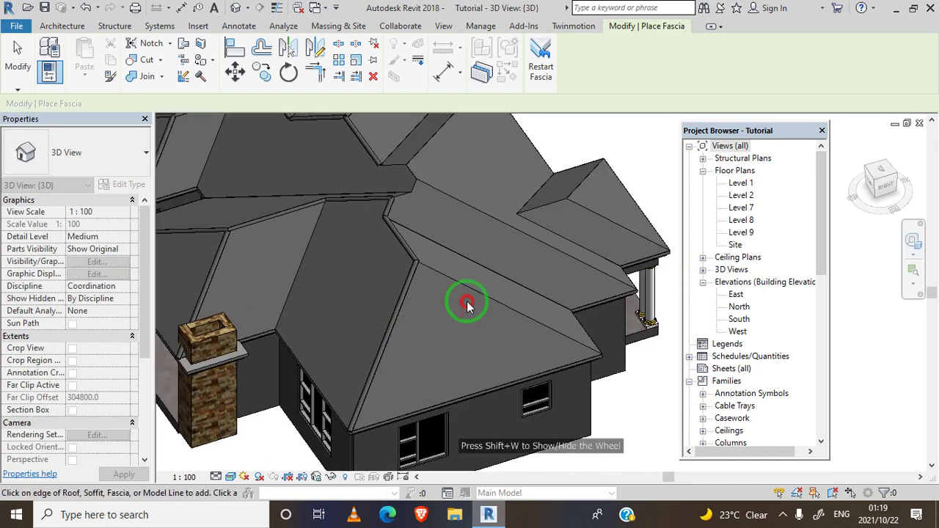
pyautogui.click(499, 223)
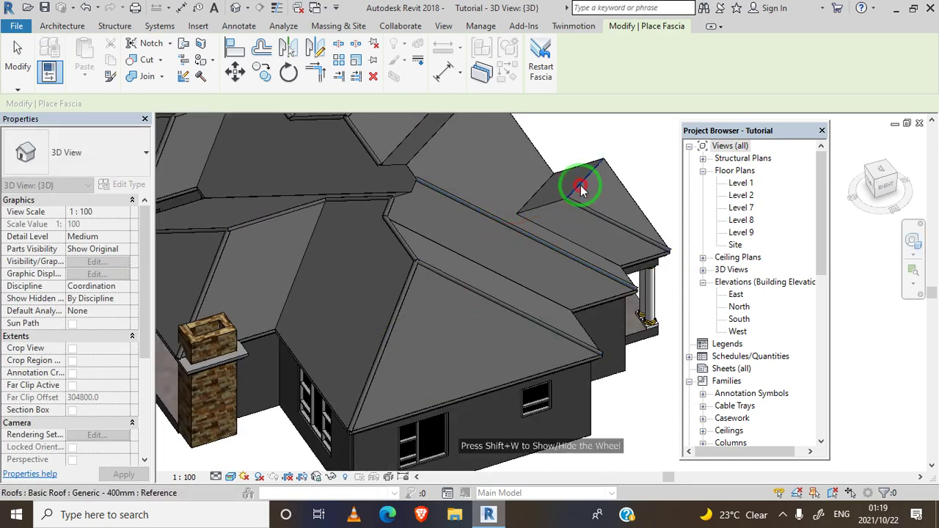
pyautogui.click(557, 206)
# Add ridge fascia to the remaining short ridge segments at the centre of the main roof and finish placing
pyautogui.keyDown('shift'); pyautogui.moveTo(482, 282); pyautogui.dragTo(434, 287, button='middle'); pyautogui.keyUp('shift')
pyautogui.scroll(6, 411, 311)
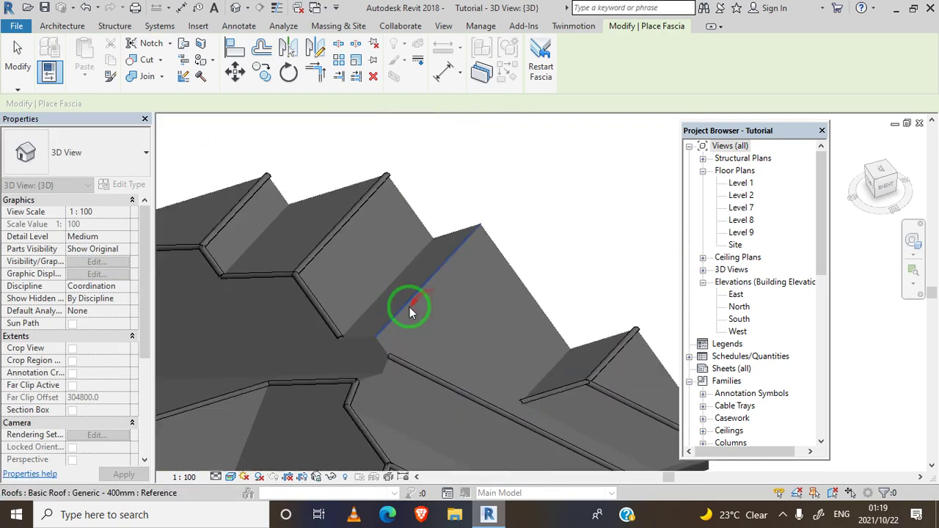
pyautogui.click(360, 387)
pyautogui.click(376, 348)
pyautogui.press('Escape')
pyautogui.press('Escape')
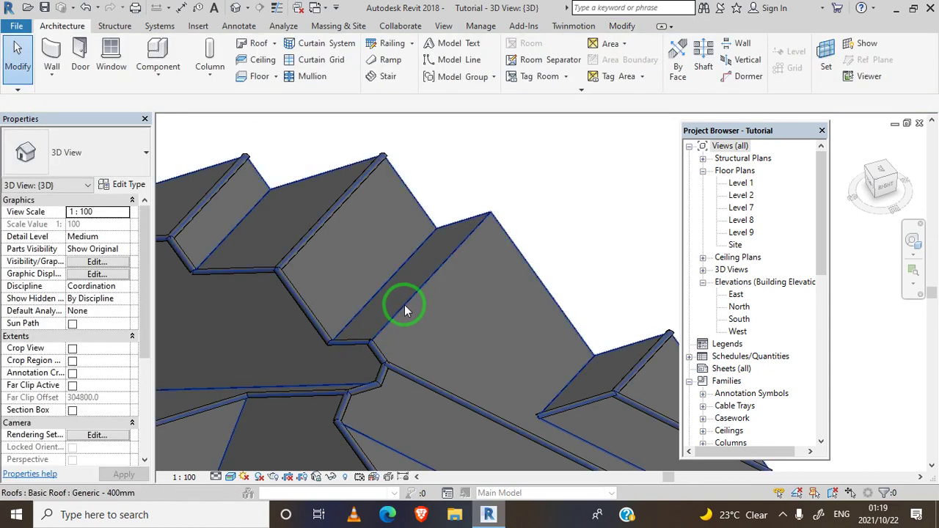
# Examine the roof from the right side and the back for hips and ridges still missing a fascia
pyautogui.scroll(-2, 403, 323)
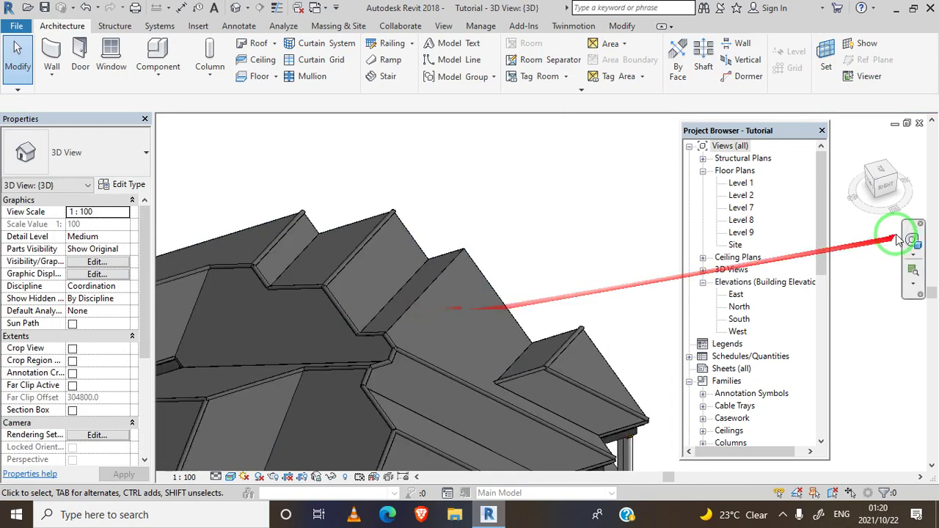
pyautogui.scroll(-2, 583, 336)
pyautogui.scroll(-2, 543, 308)
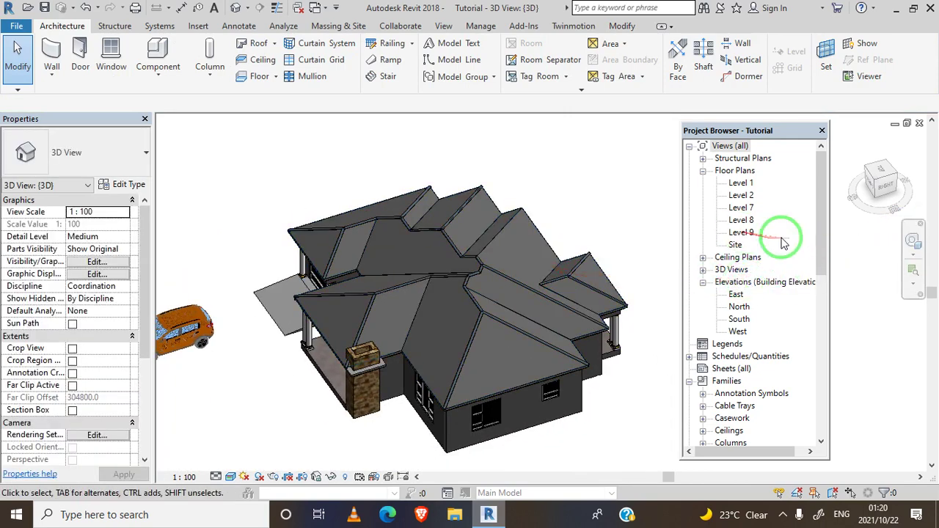
pyautogui.click(914, 240)
pyautogui.moveTo(620, 308)
pyautogui.mouseDown()
pyautogui.moveTo(545, 318)
pyautogui.moveTo(311, 294)
pyautogui.moveTo(235, 310)
pyautogui.mouseUp()
pyautogui.scroll(6, 366, 371)
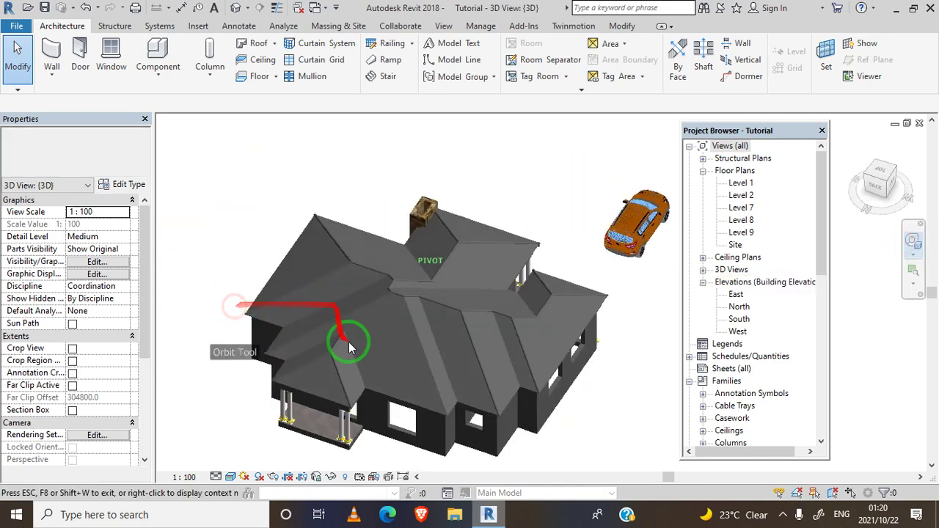
pyautogui.click(401, 344)
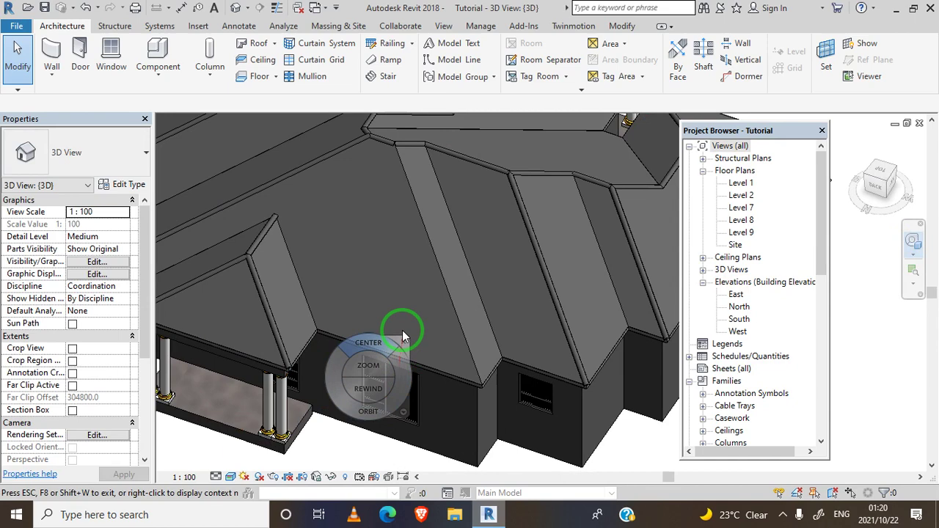
pyautogui.click(439, 283)
pyautogui.scroll(-4, 373, 309)
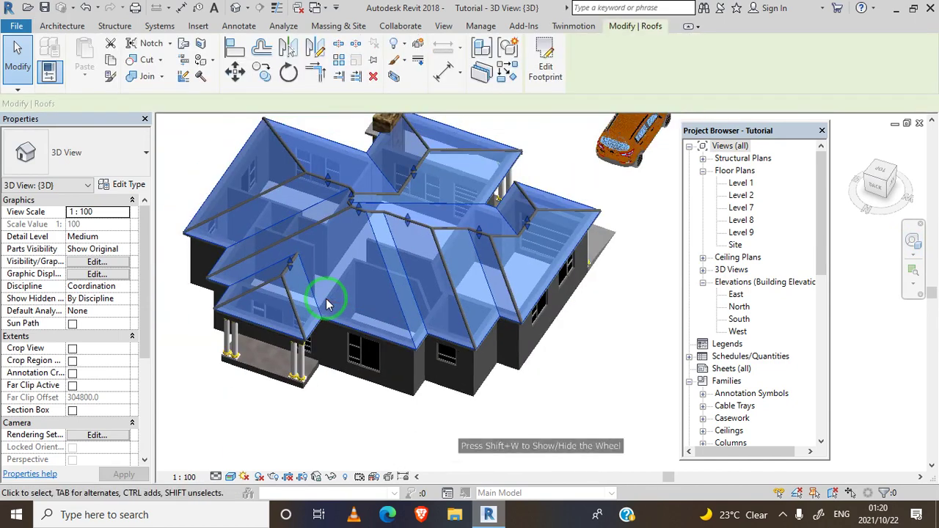
pyautogui.scroll(-2, 328, 304)
pyautogui.click(534, 369)
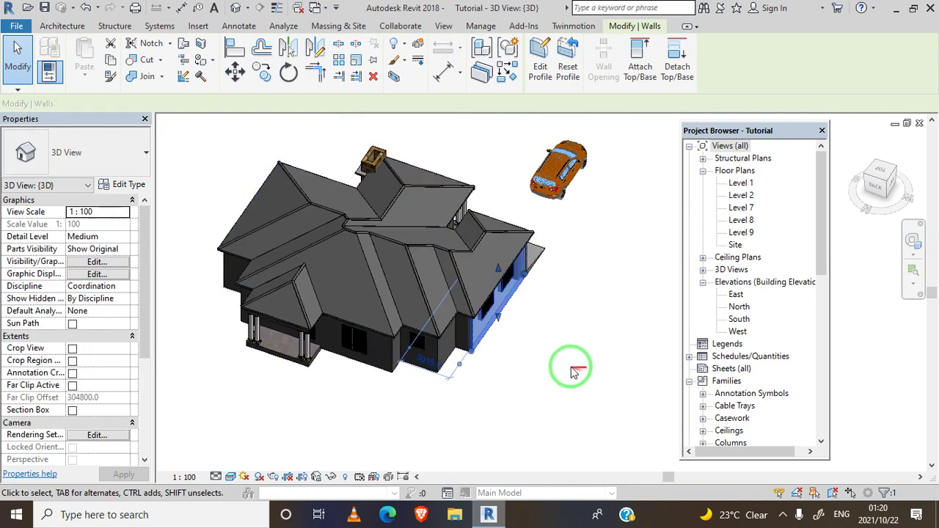
pyautogui.click(624, 373)
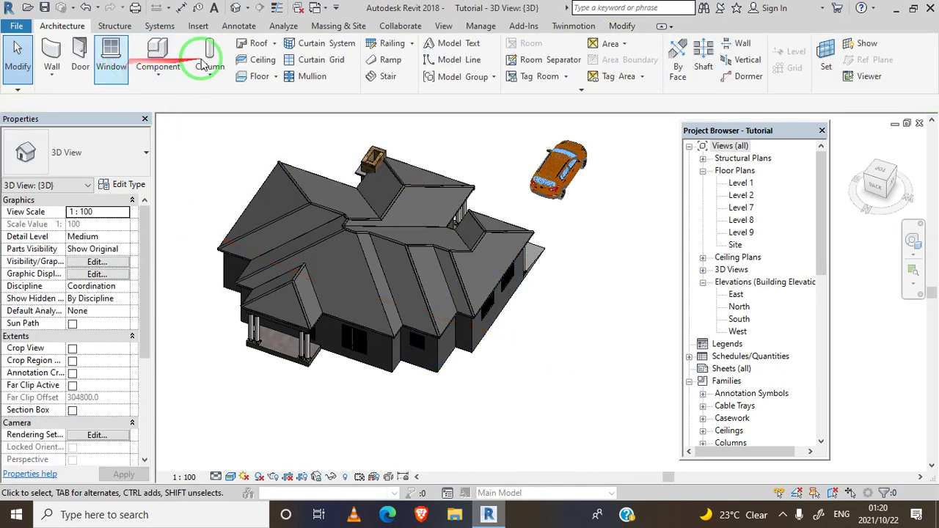
# Place another roof fascia along the uncovered hip on the back slope of the main roof
pyautogui.click(274, 44)
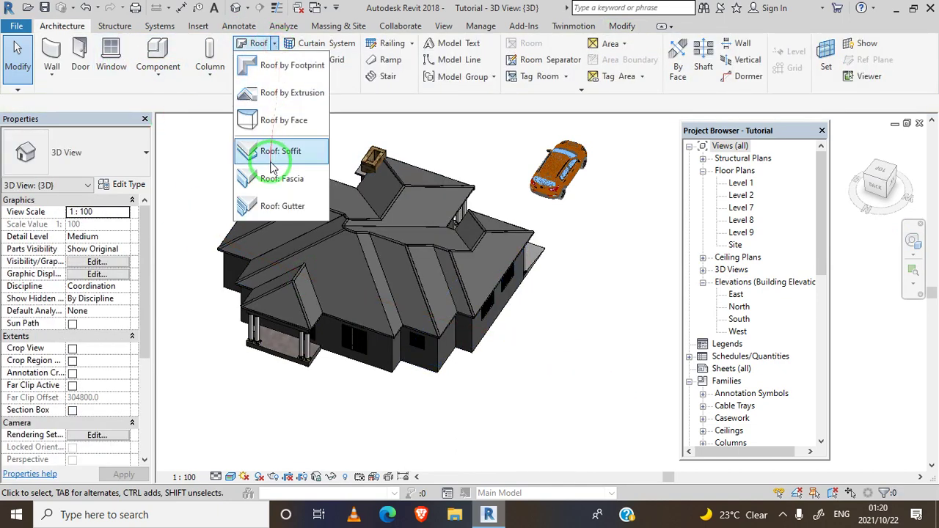
pyautogui.click(278, 181)
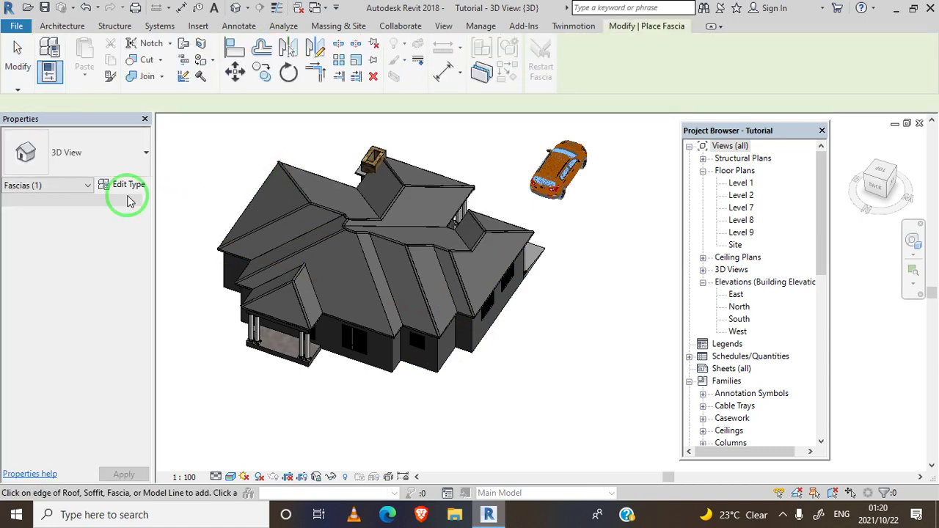
pyautogui.click(367, 268)
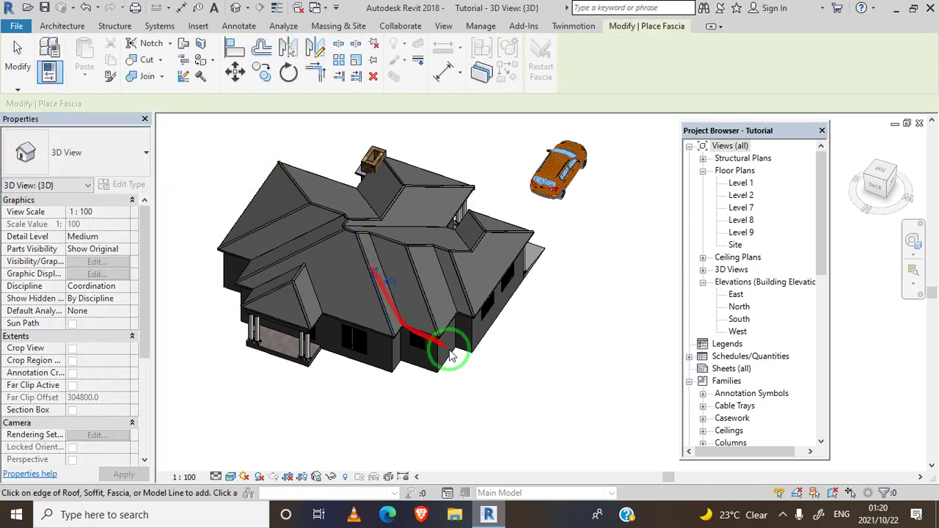
pyautogui.press('Escape')
# Inspect the finished ridge fascias on the roof from the back and the left side of the house
pyautogui.scroll(5, 451, 380)
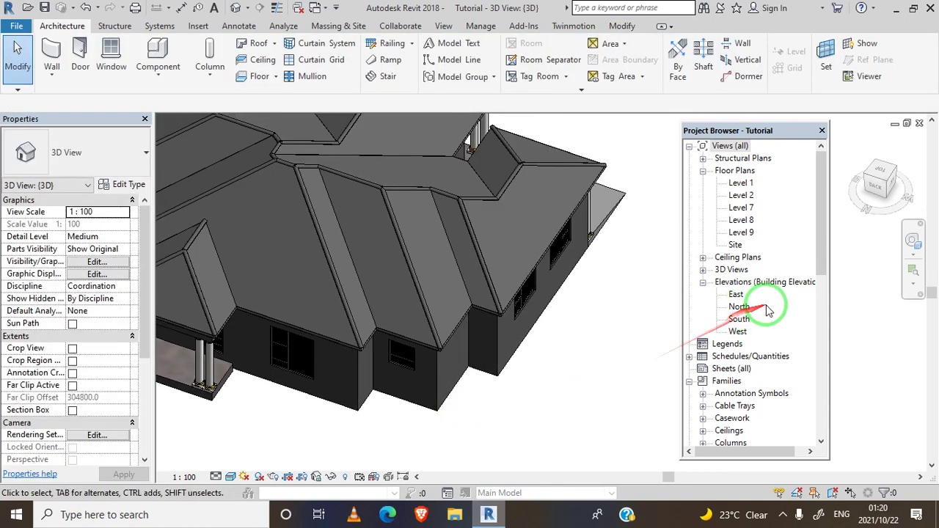
pyautogui.scroll(-1, 771, 310)
pyautogui.scroll(-2, 470, 385)
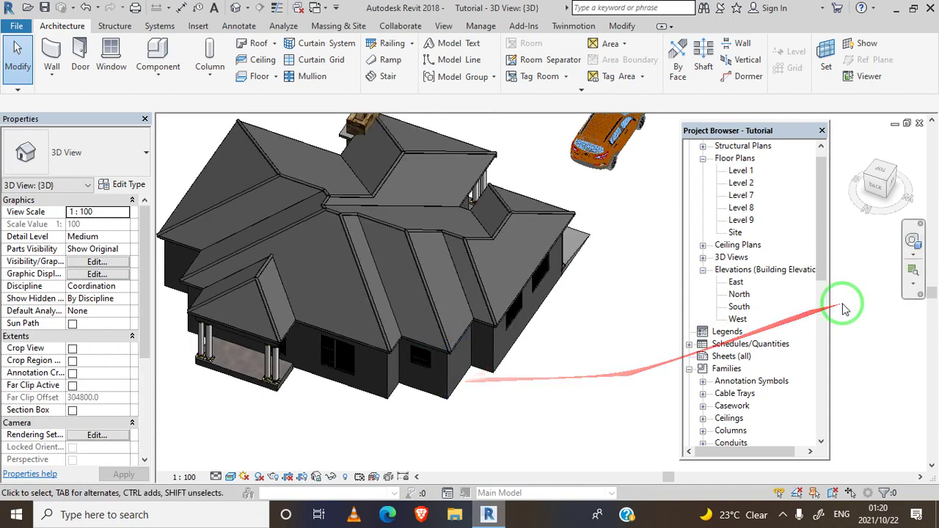
pyautogui.click(913, 240)
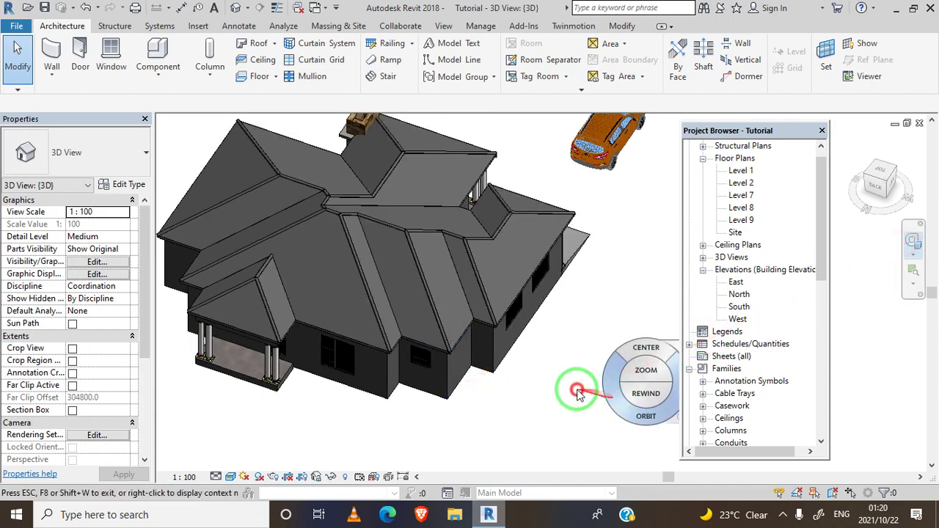
pyautogui.moveTo(555, 384); pyautogui.dragTo(462, 359)
pyautogui.scroll(3, 376, 411)
pyautogui.scroll(-2, 380, 427)
pyautogui.scroll(3, 458, 371)
pyautogui.moveTo(457, 371); pyautogui.dragTo(555, 442, button='middle')
pyautogui.scroll(-4, 556, 442)
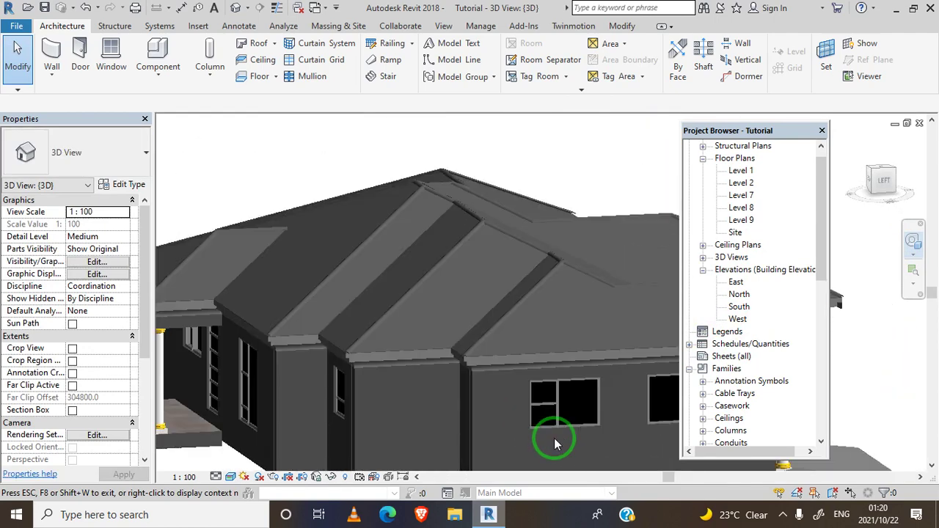
pyautogui.scroll(-2, 414, 376)
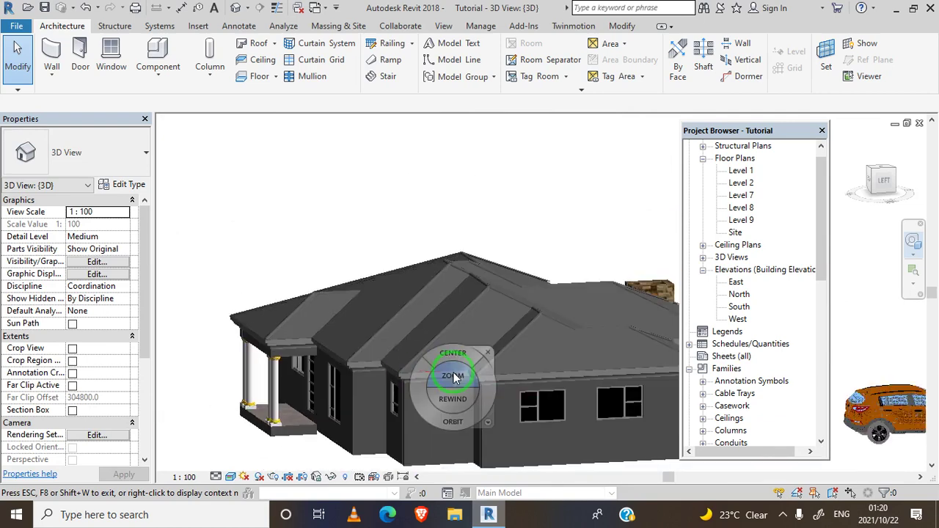
pyautogui.click(488, 353)
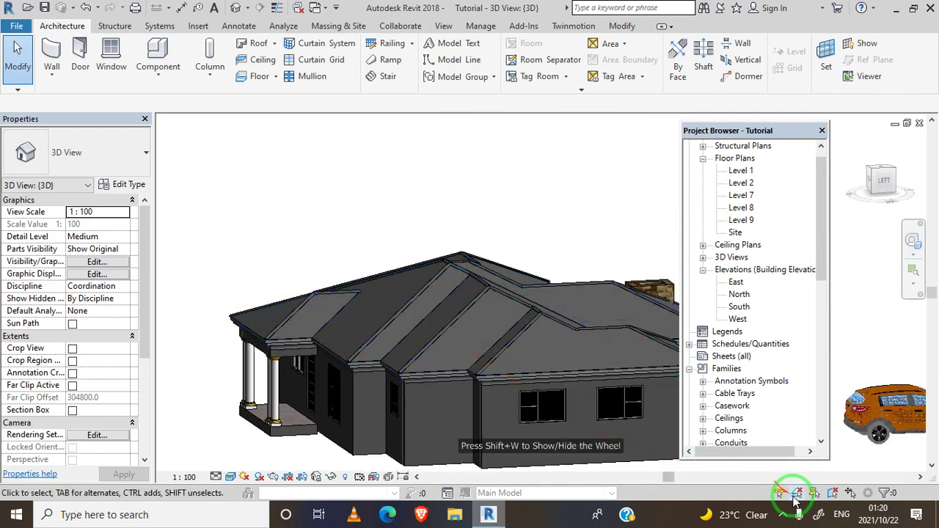